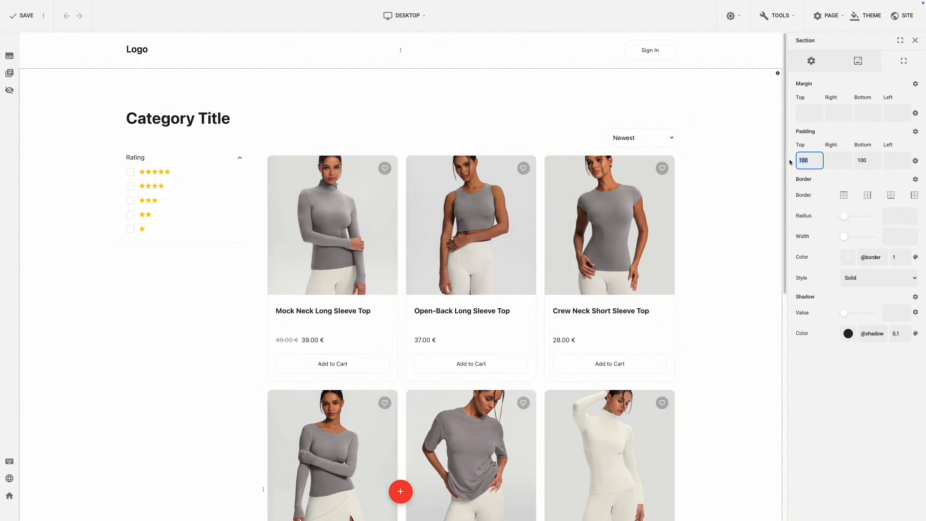
- Set the product section's top, right and left padding to 40
type("40")
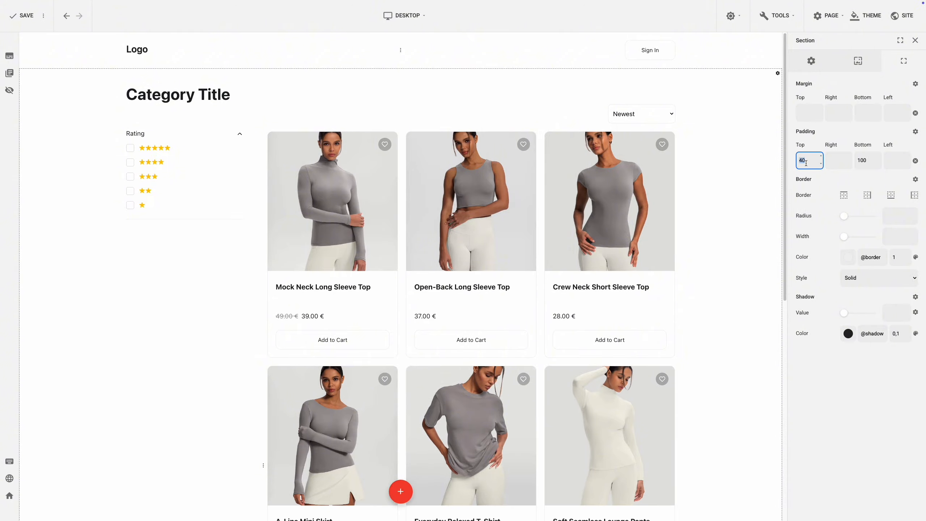
key("Tab")
type("40")
left_click(890, 161)
type("40")
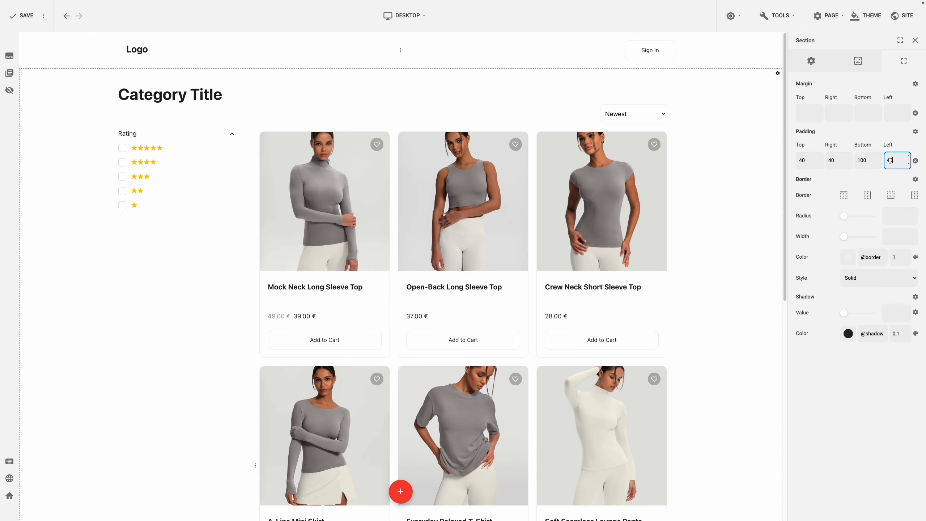
left_click(863, 178)
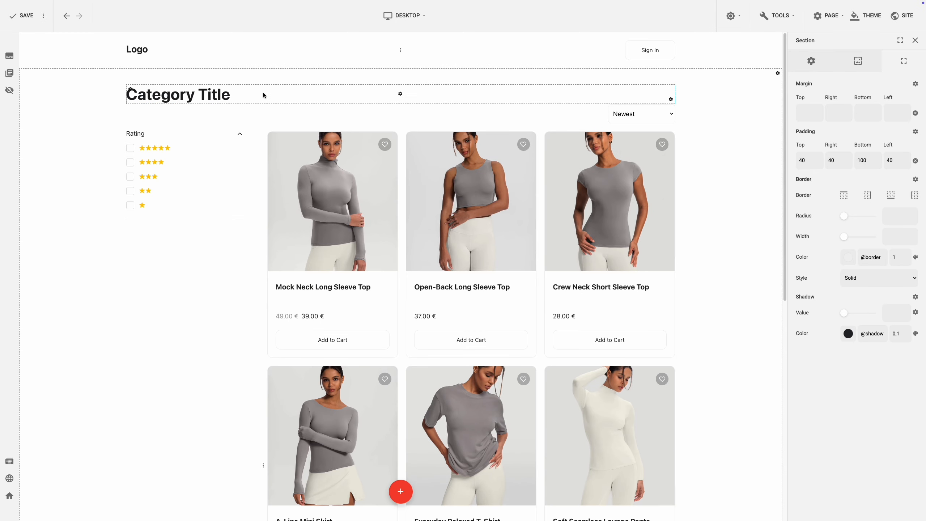
- Move the category title into the sidebar column above the Rating filter and delete the emptied row
left_click_drag(401, 94, 205, 128)
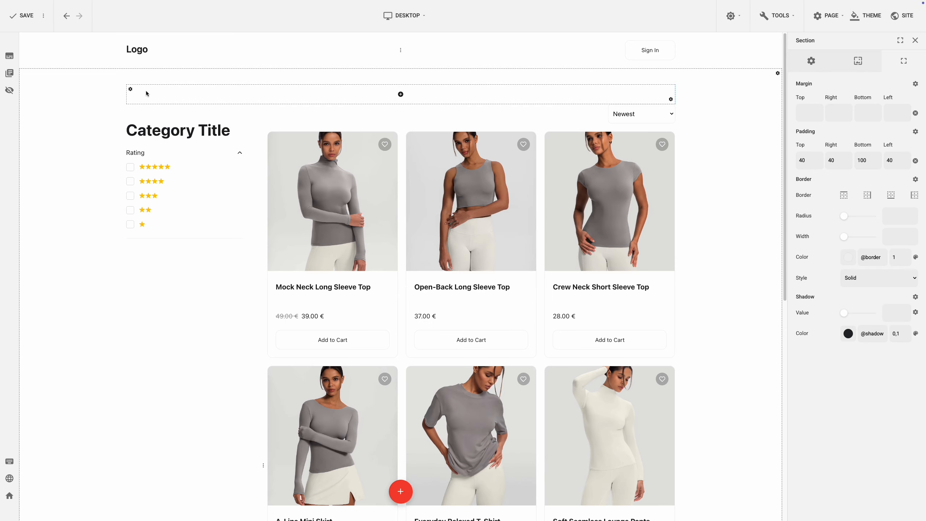
left_click(130, 91)
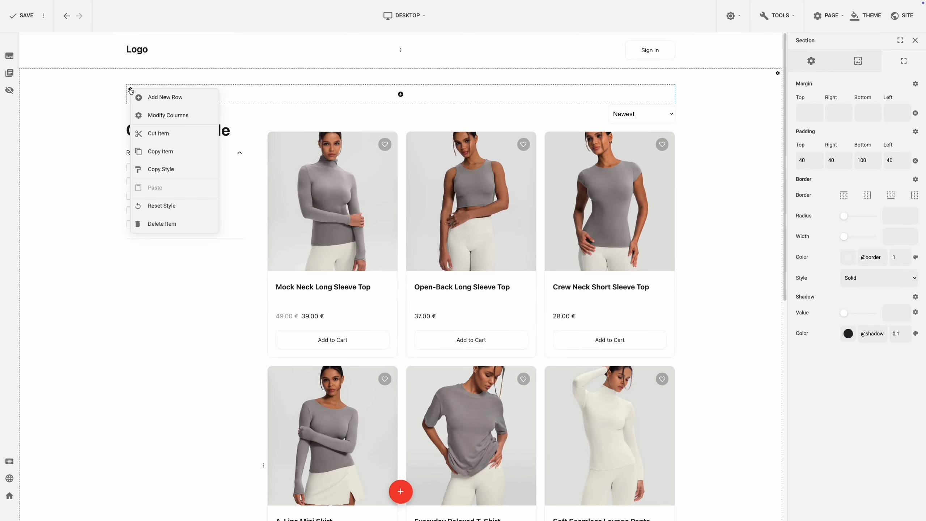
left_click(160, 222)
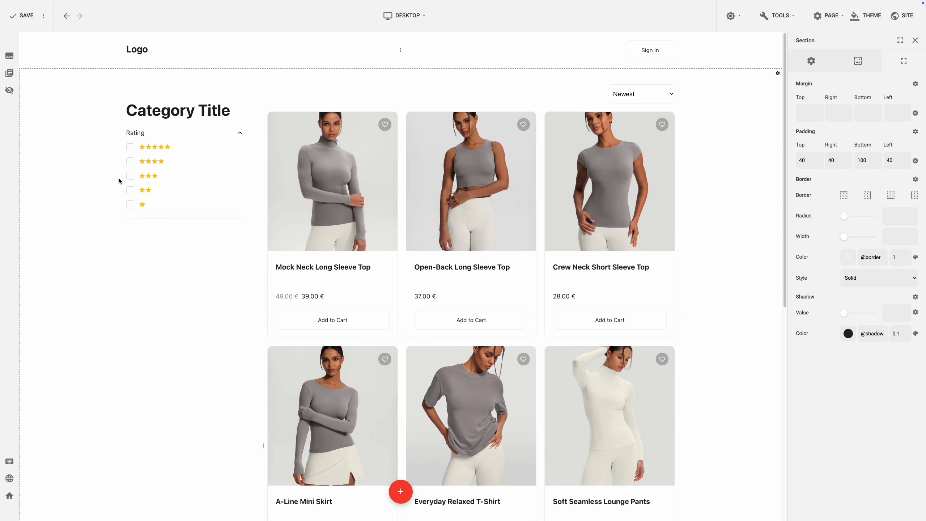
- Make the row with the filter and products full width and narrow its sidebar column
left_click(131, 90)
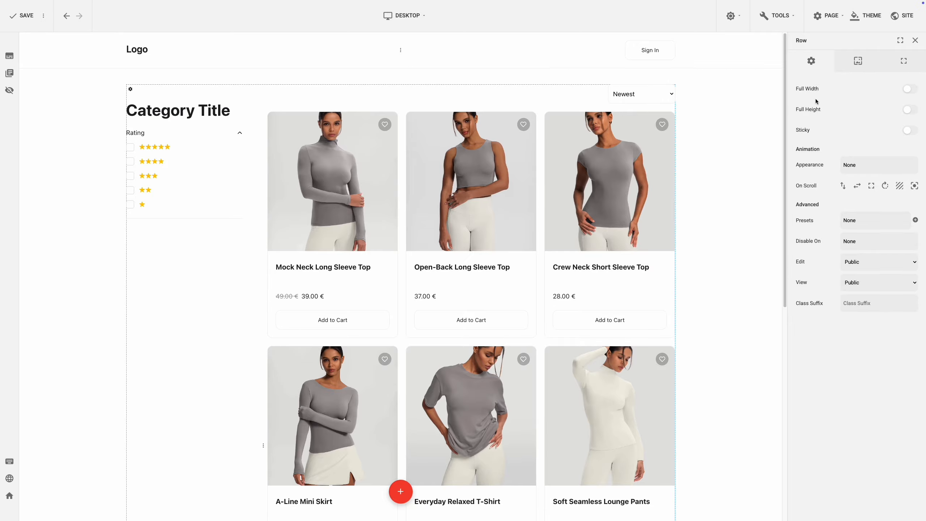
left_click(910, 90)
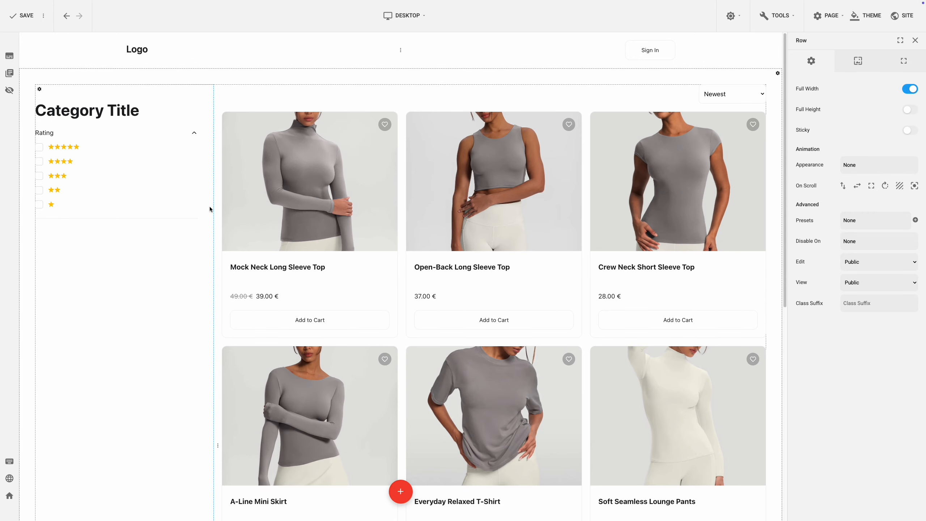
left_click_drag(216, 207, 176, 214)
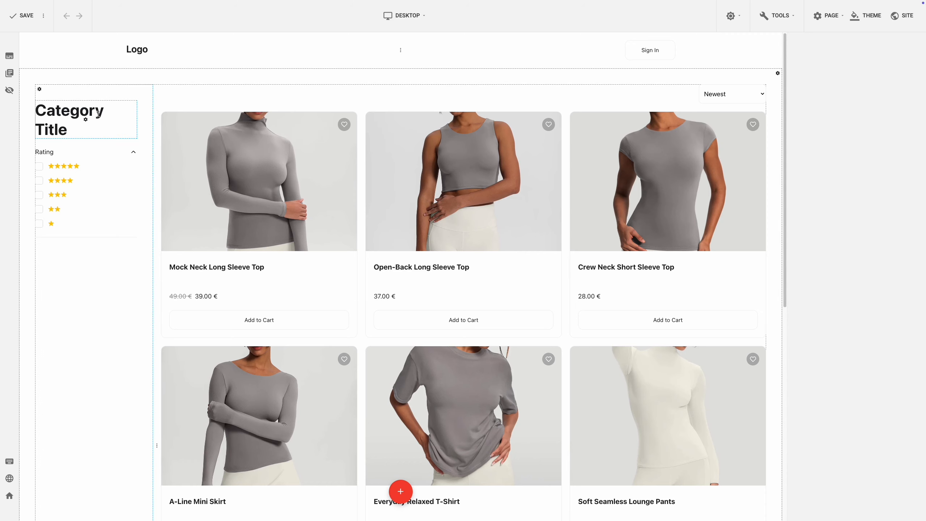
- Open the category intro's settings and try showing its image and info in turn, hiding each again
left_click(87, 121)
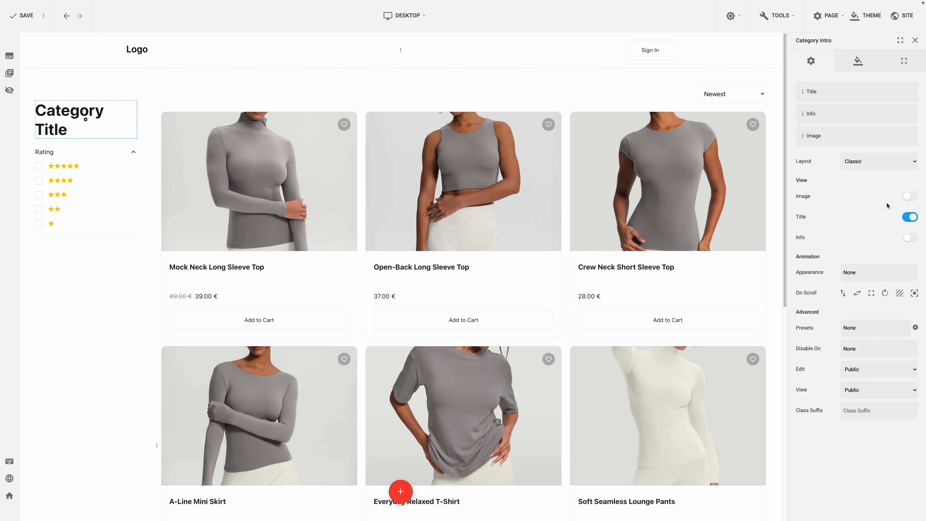
left_click(911, 197)
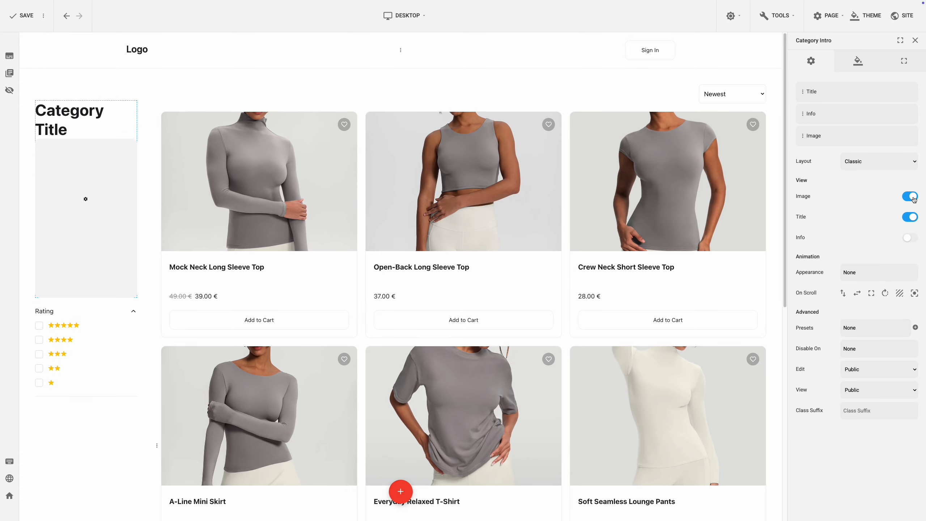
left_click(911, 198)
left_click(912, 238)
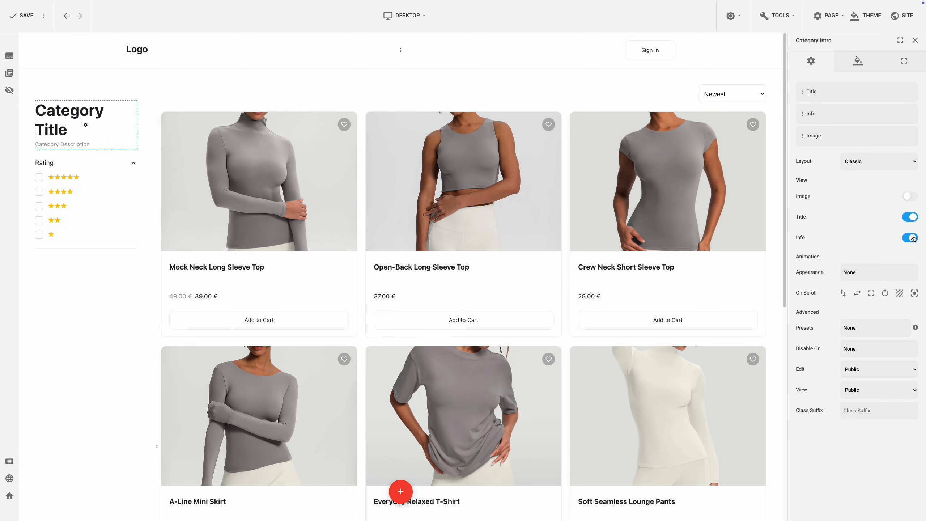
left_click(910, 238)
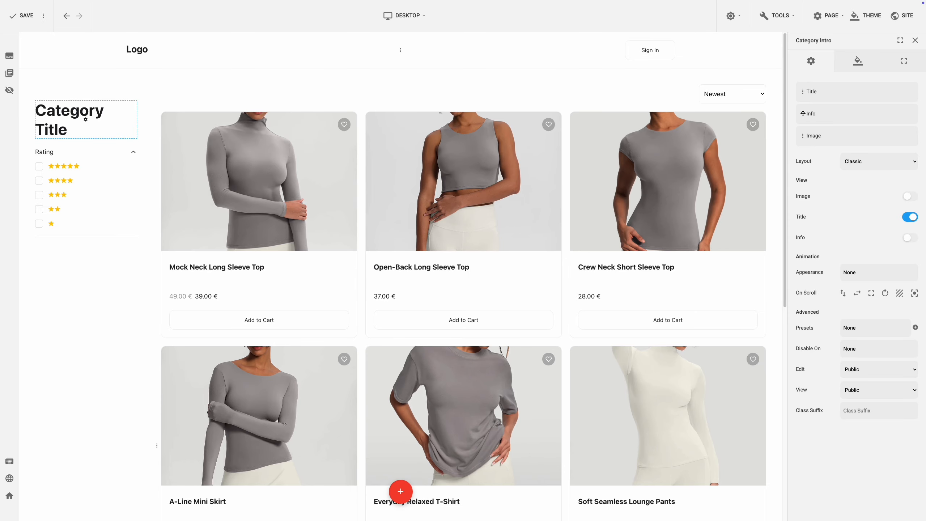
mouse_move(803, 91)
left_mouse_down()
mouse_move(807, 137)
mouse_move(811, 90)
left_mouse_up()
- Set the category intro's title font size to 24
left_click(858, 60)
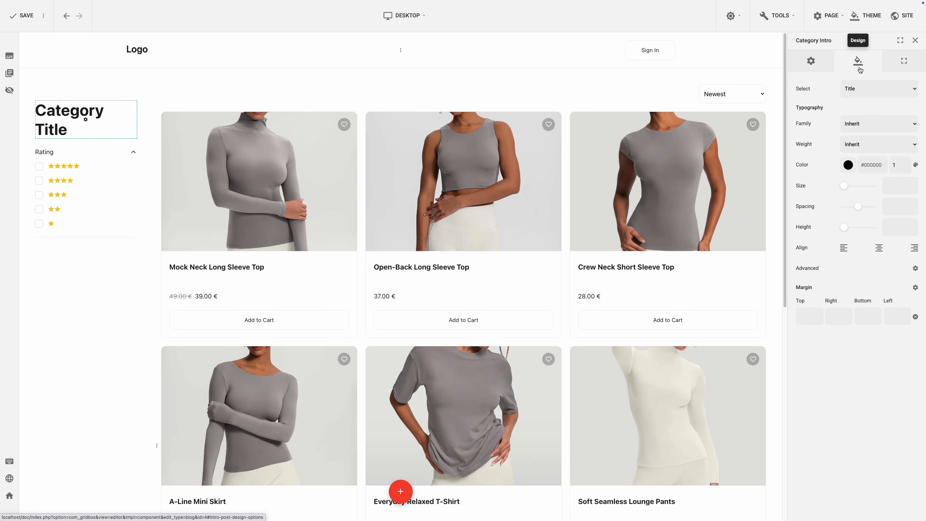
left_click(862, 90)
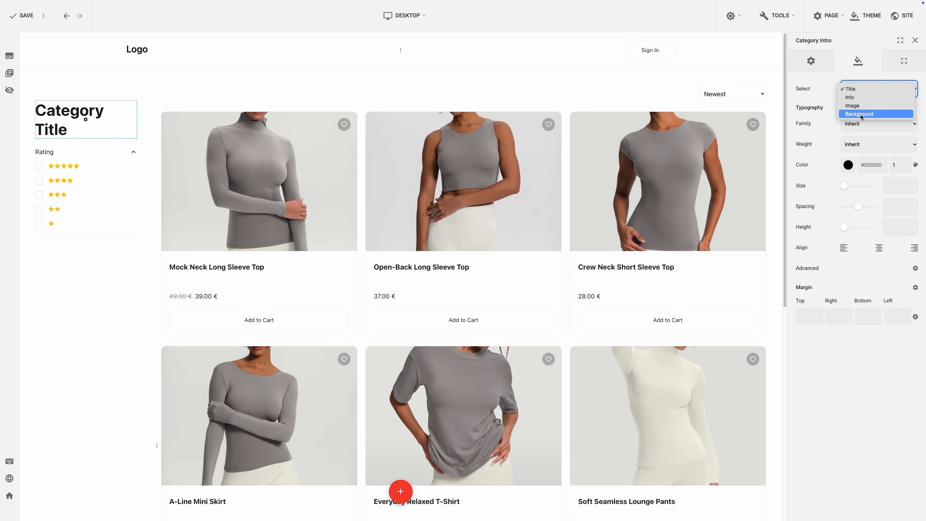
left_click(853, 90)
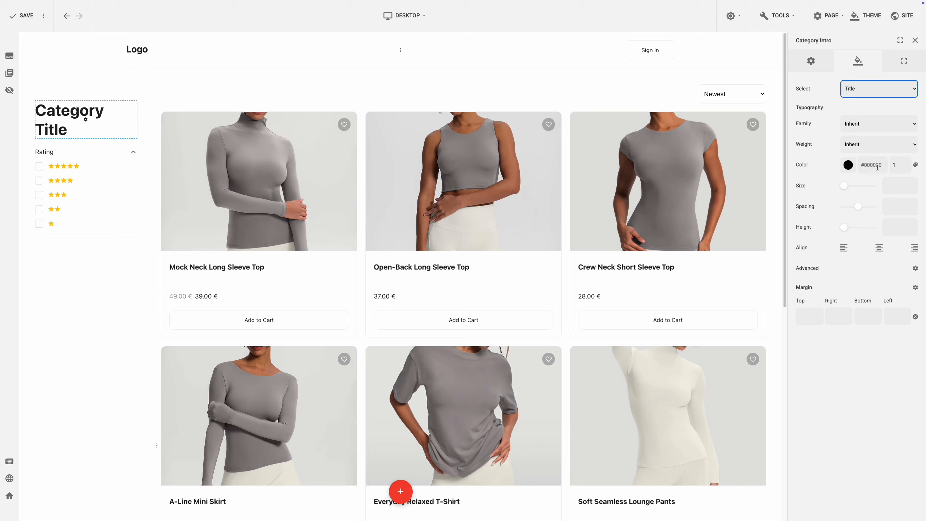
left_click(900, 185)
type("24")
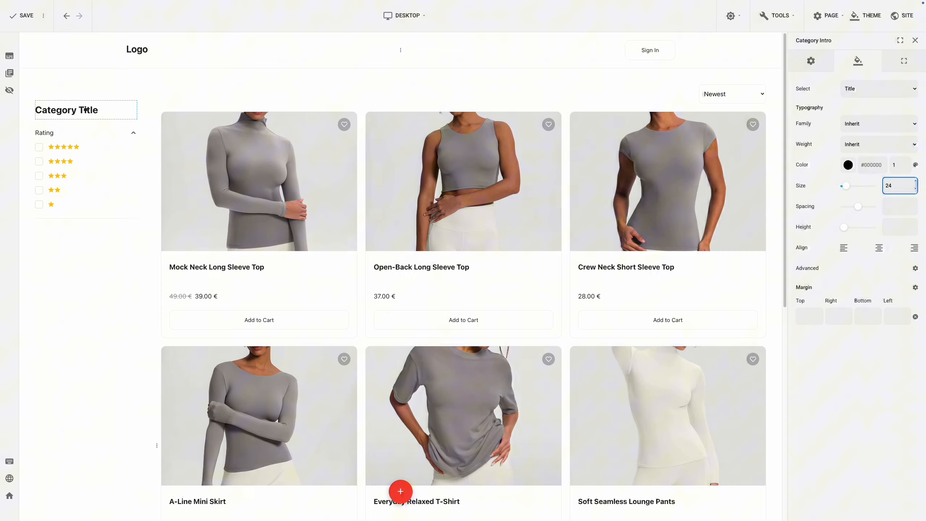
left_click(817, 176)
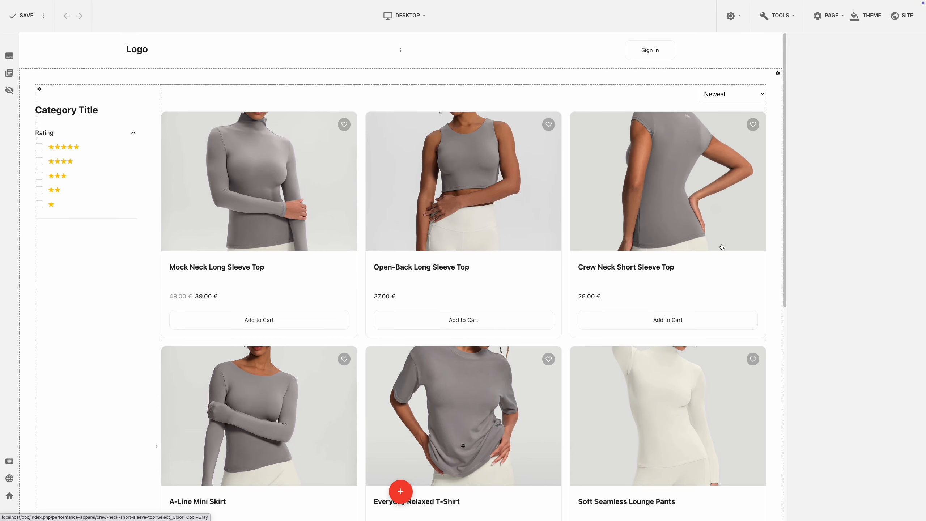
- Clear the fixed image height in the category list's design settings
left_click(720, 269)
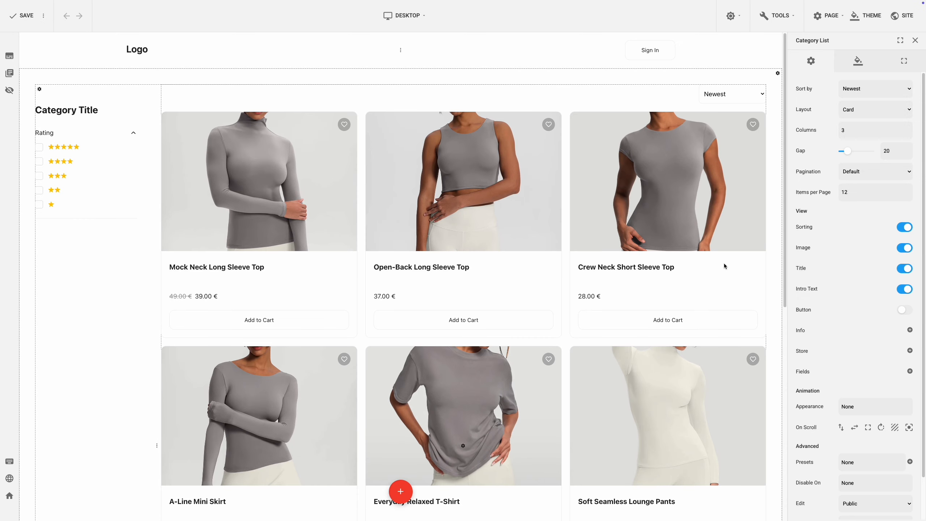
left_click(858, 61)
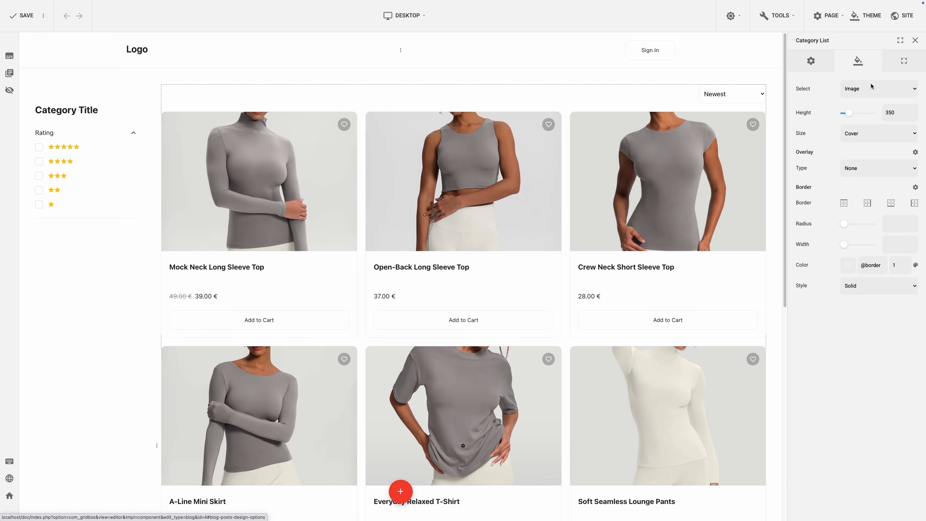
double_click(894, 113)
key("BackSpace")
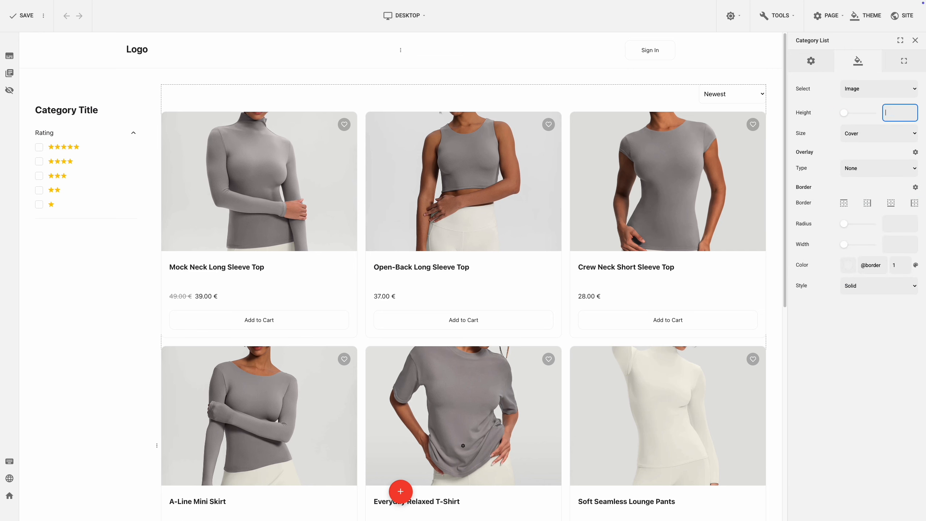
left_click(822, 114)
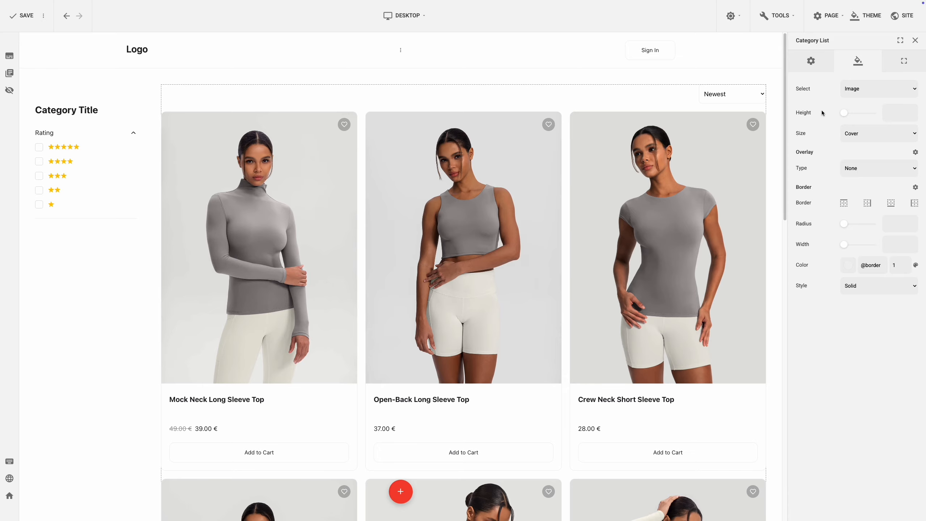
- Try four columns in the category list, restore three, and look through the layout options without changing the Card layout
left_click(812, 61)
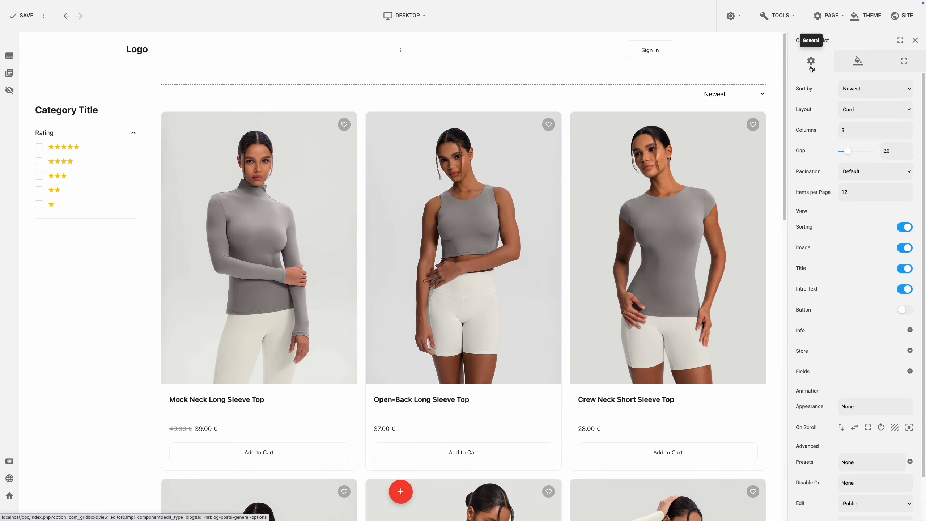
left_click(906, 133)
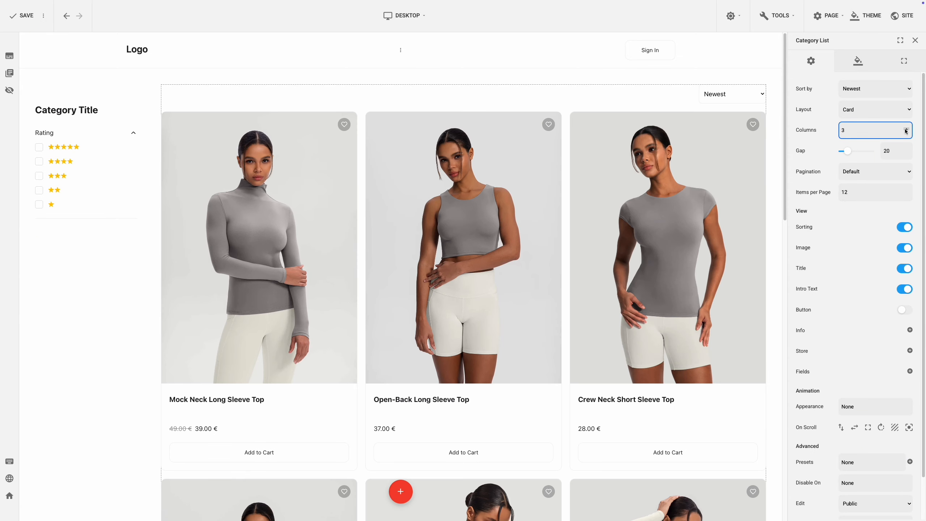
left_click(906, 128)
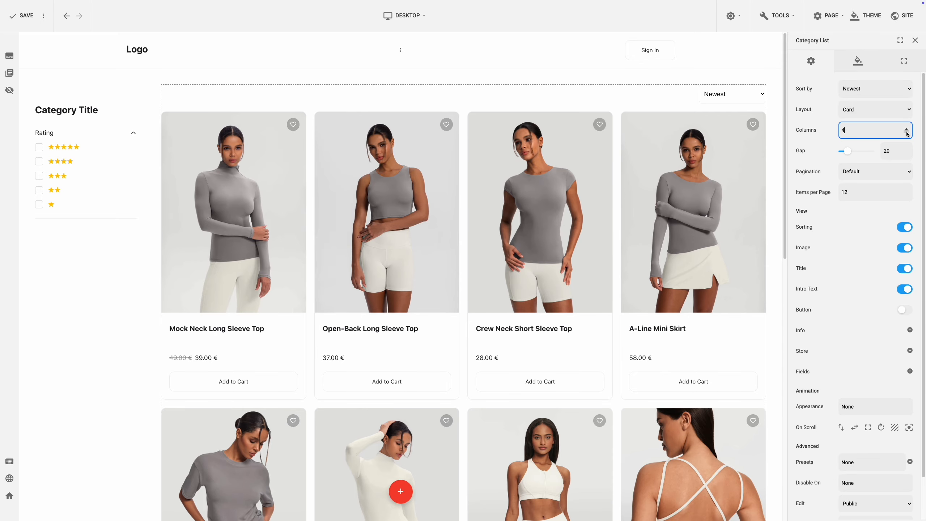
left_click(907, 133)
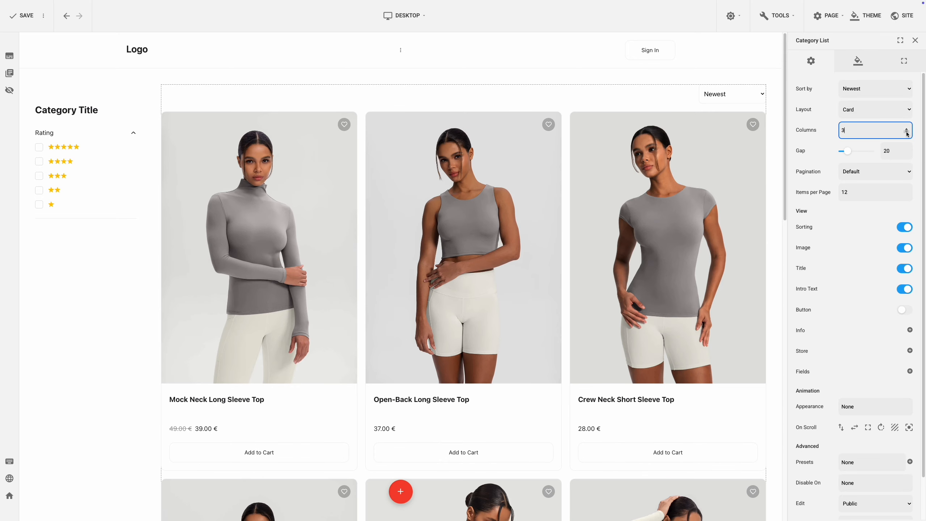
left_click(820, 139)
left_click(874, 115)
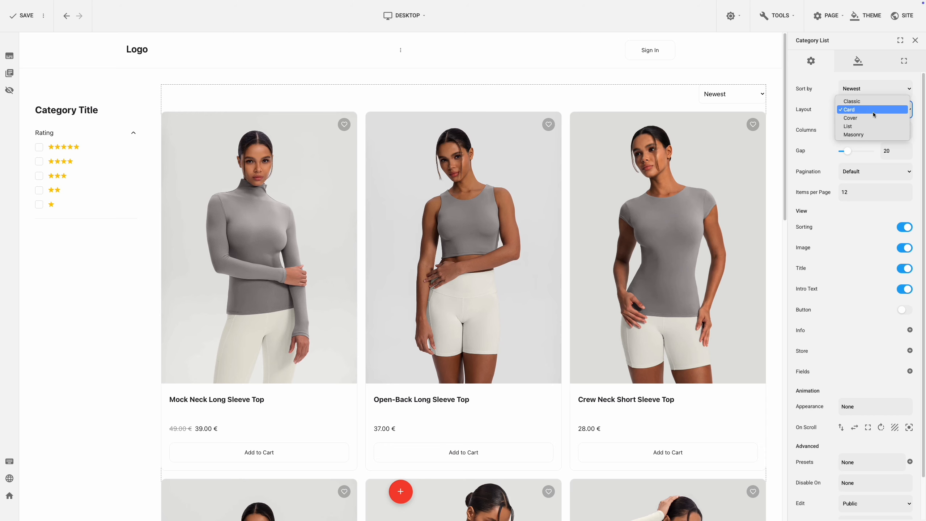
left_click(805, 115)
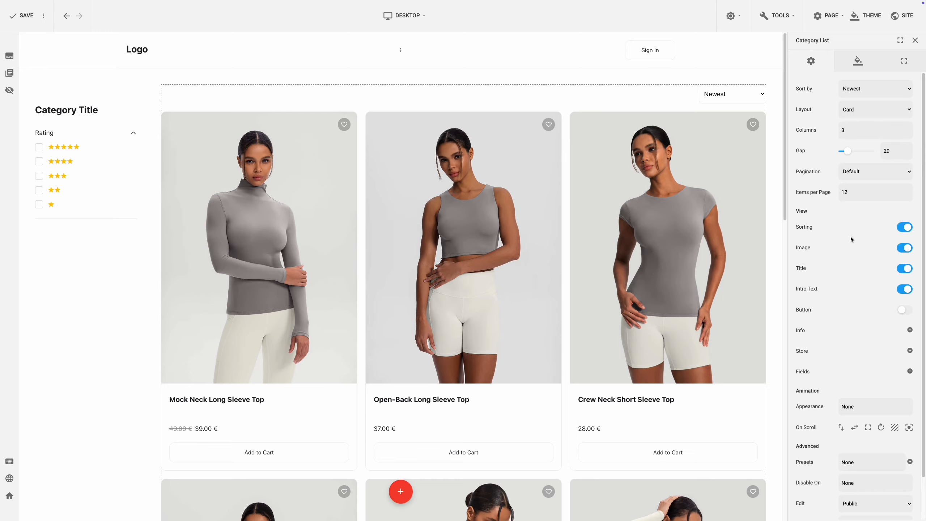
- Show Reviews in the category list's product info and enable Select Color in its store options
left_click(910, 330)
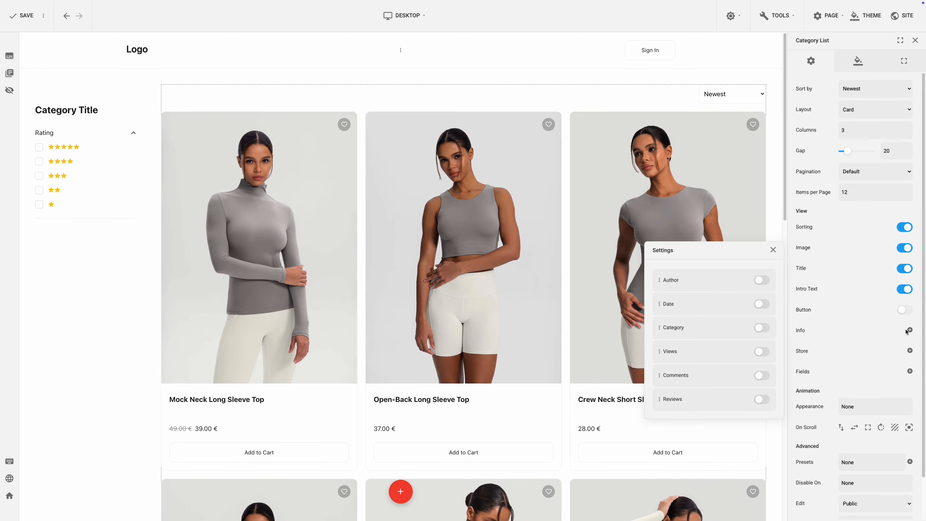
left_click(763, 399)
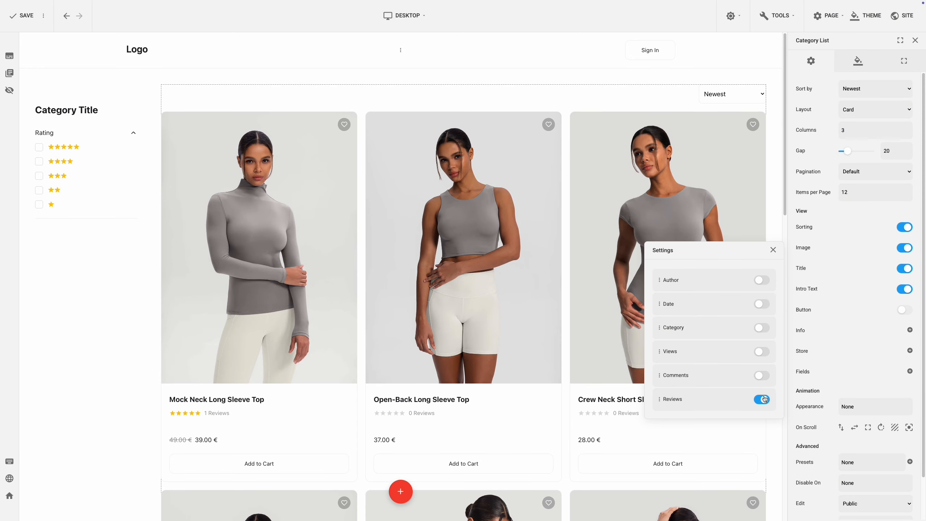
left_click(856, 369)
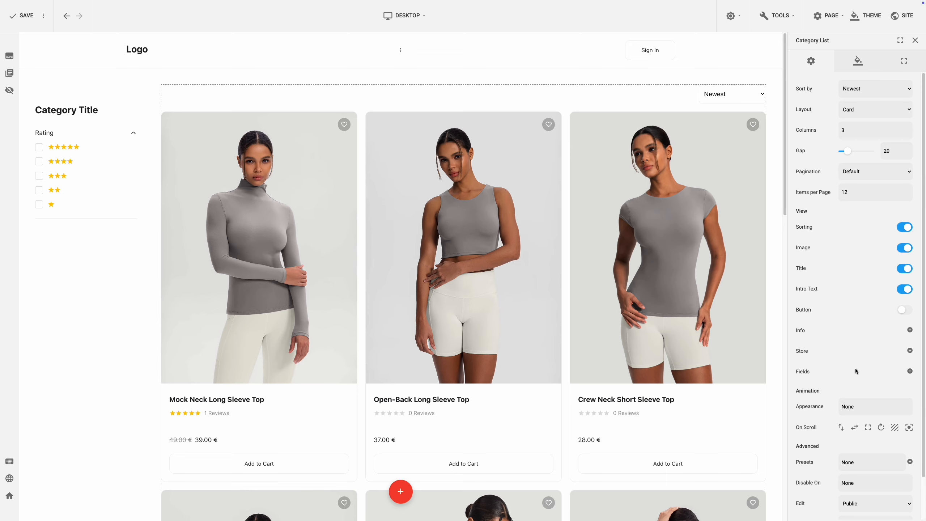
left_click(910, 351)
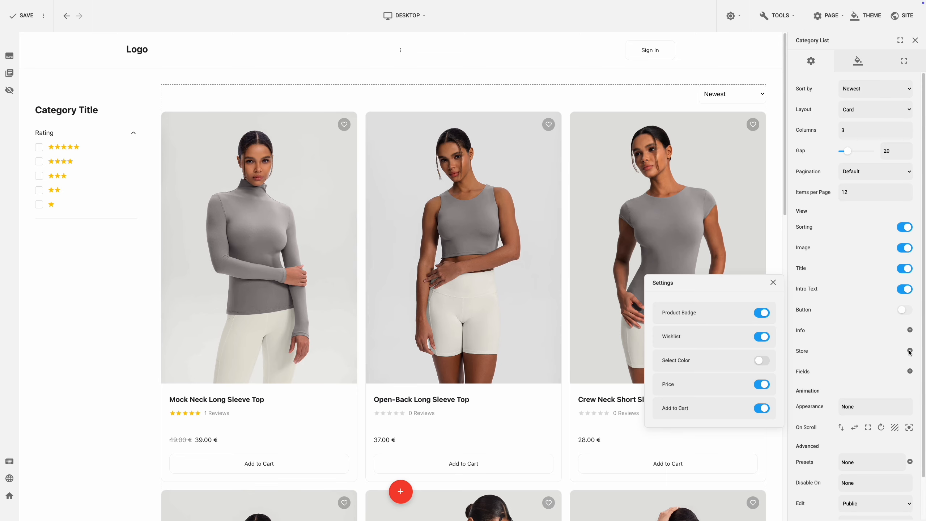
left_click(763, 361)
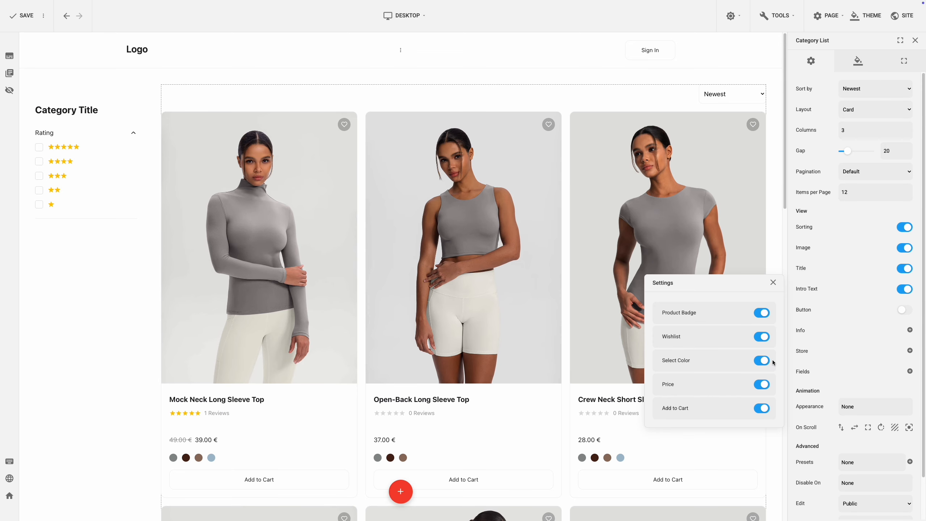
left_click(836, 361)
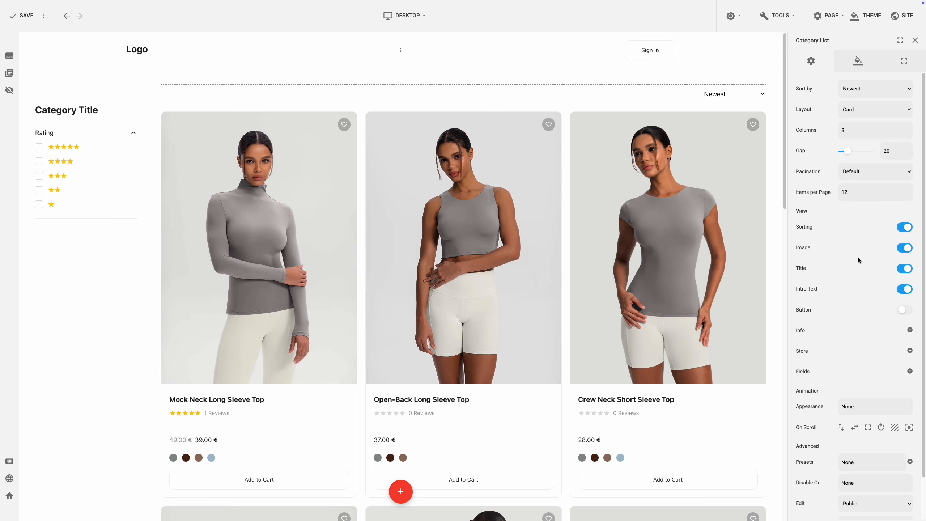
left_click(860, 63)
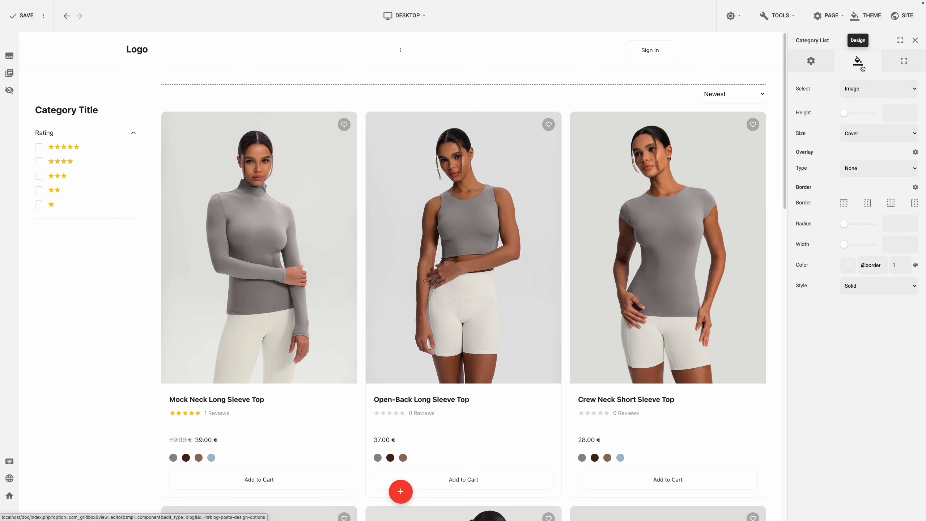
left_click(870, 88)
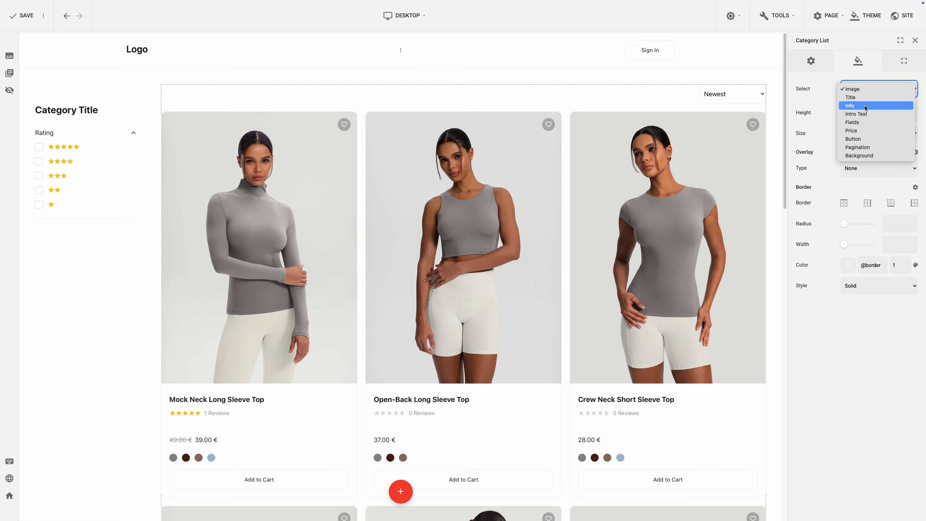
left_click(821, 90)
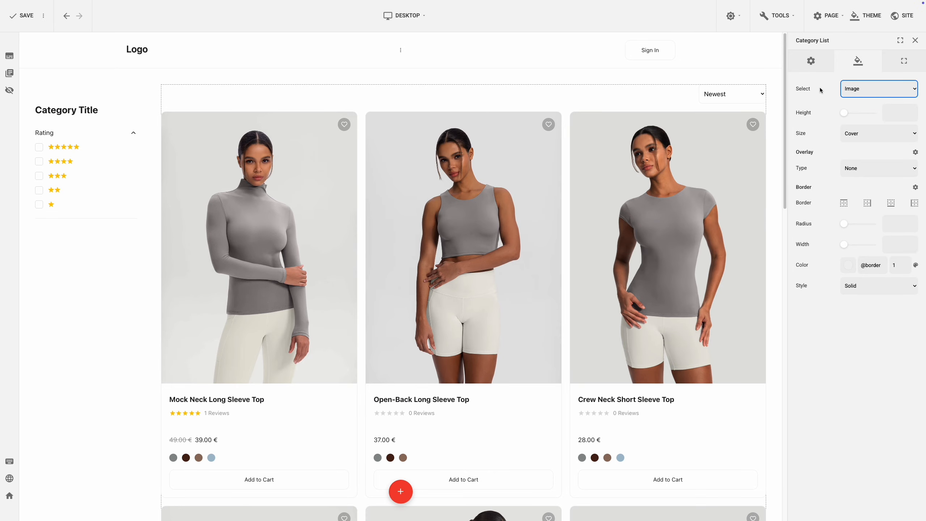
left_click(820, 90)
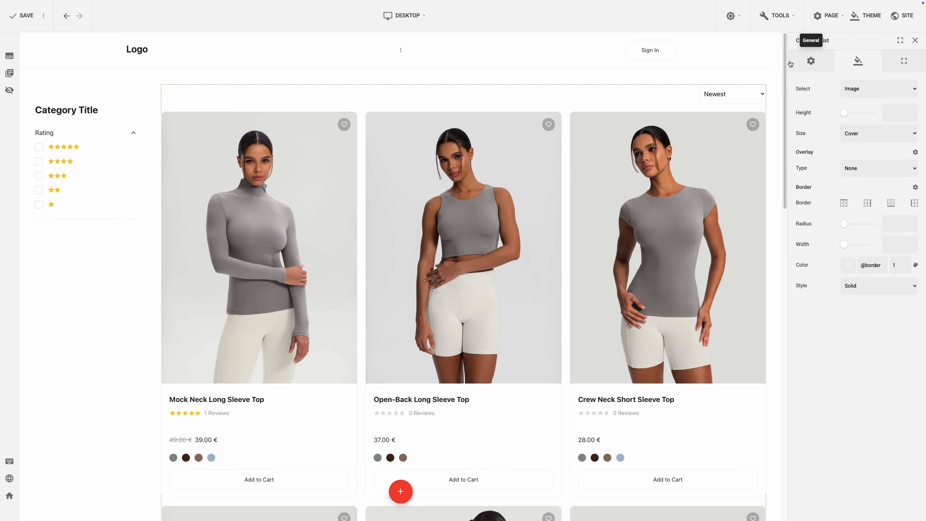
mouse_move(785, 55)
left_mouse_down()
mouse_move(788, 208)
mouse_move(789, 68)
left_mouse_up()
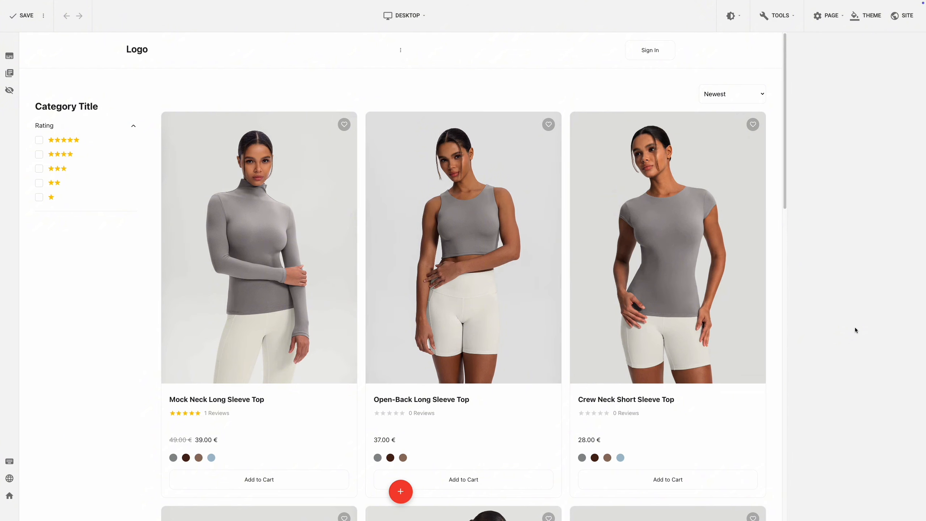
- Set the category list's pagination to Load More and check the end of the product list
left_click(748, 409)
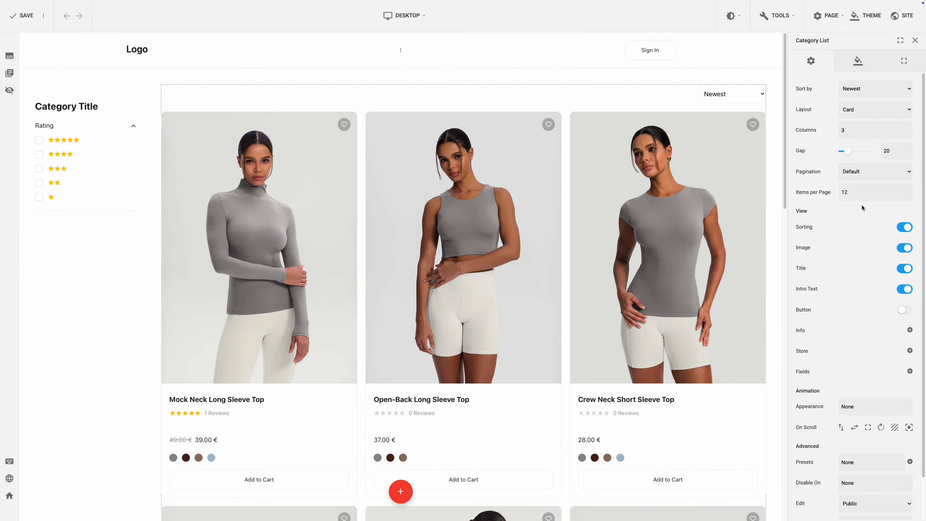
left_click(871, 173)
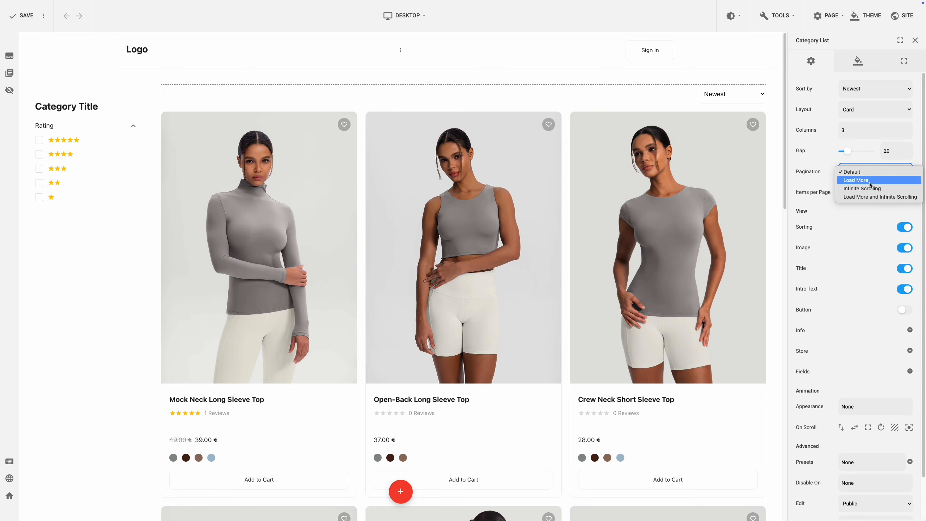
left_click(870, 180)
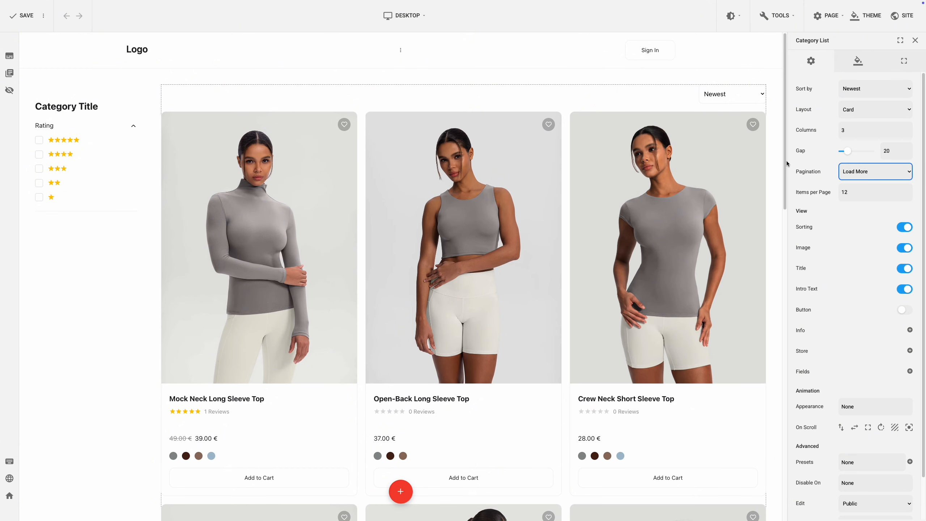
left_click_drag(787, 161, 792, 470)
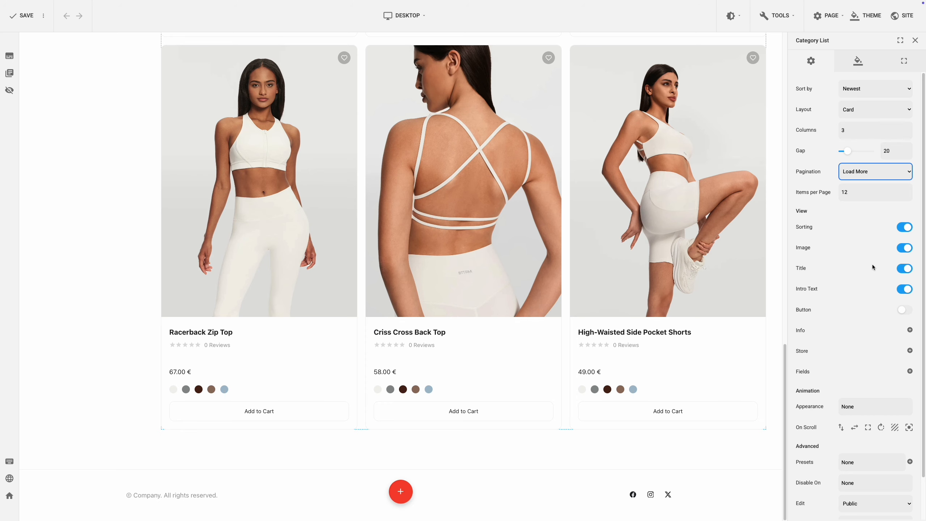
- Limit the category list to 3 items per page
left_click(877, 193)
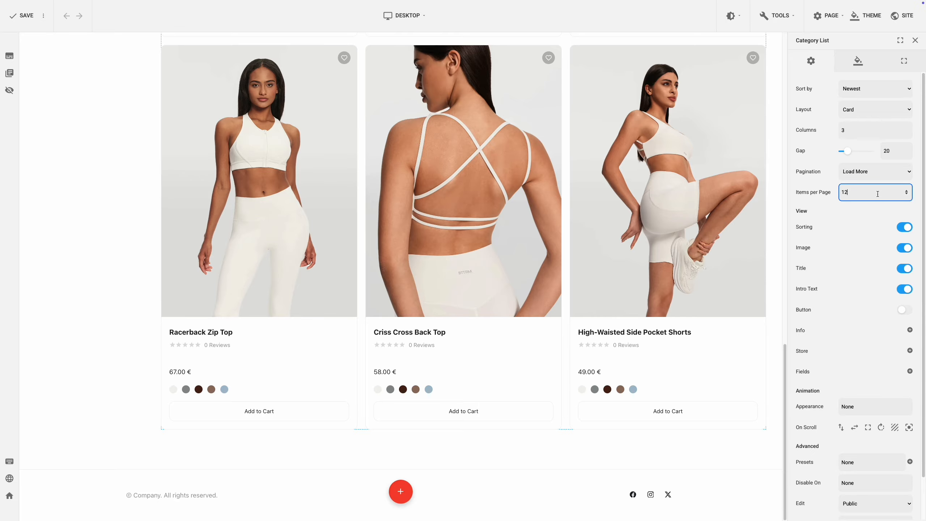
key("BackSpace")
key("BackSpace")
type("3")
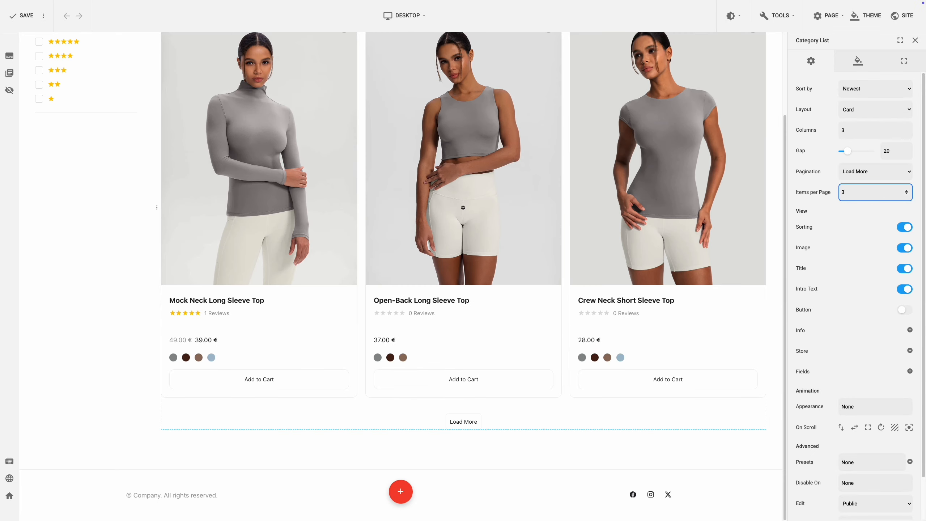
left_click(857, 215)
- In the category list's Pagination design, set the Load More button's top and bottom padding to 10
left_click(859, 68)
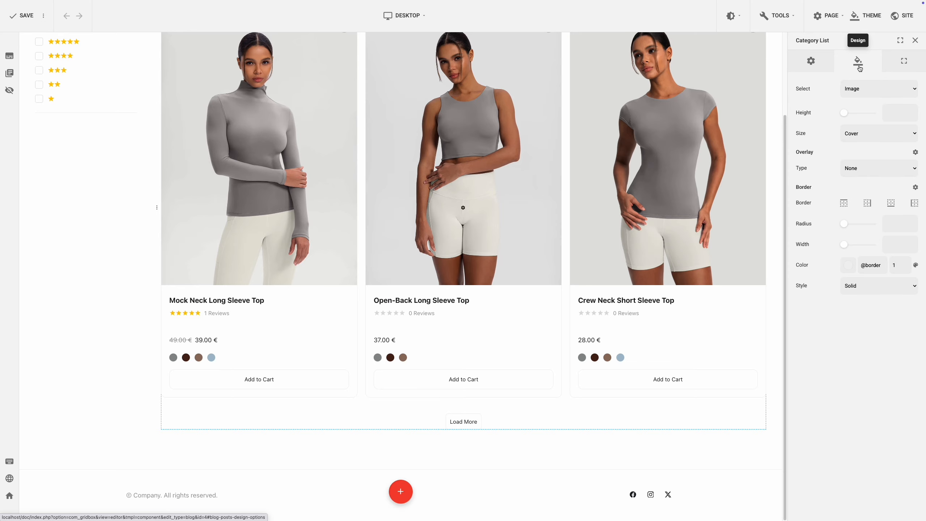
left_click(864, 88)
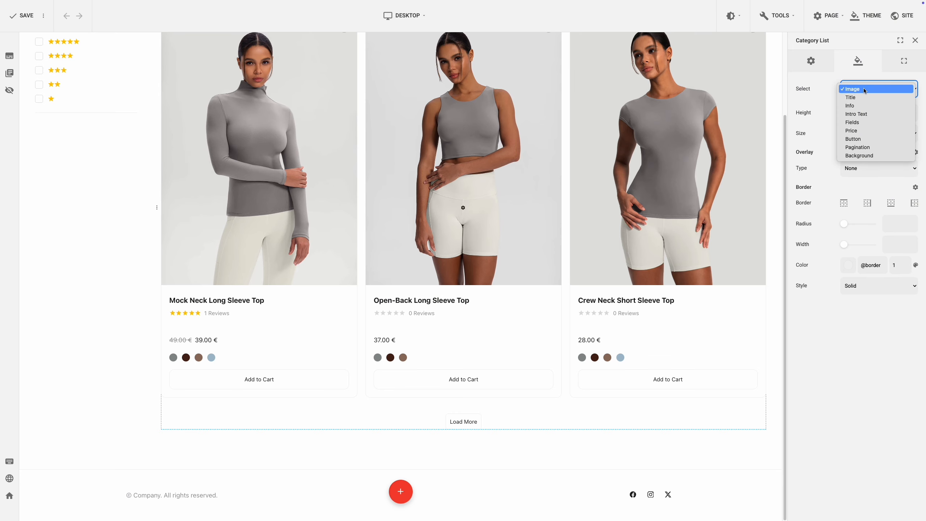
left_click(864, 147)
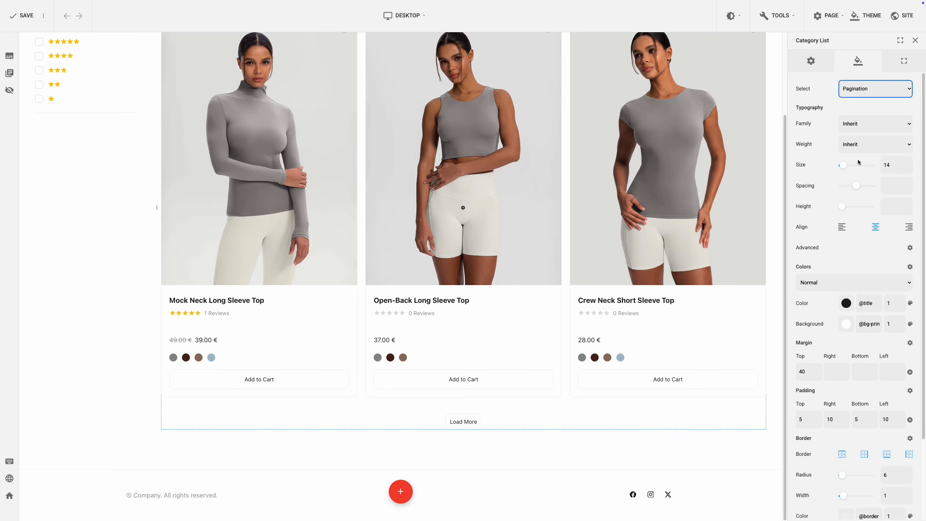
left_click(830, 287)
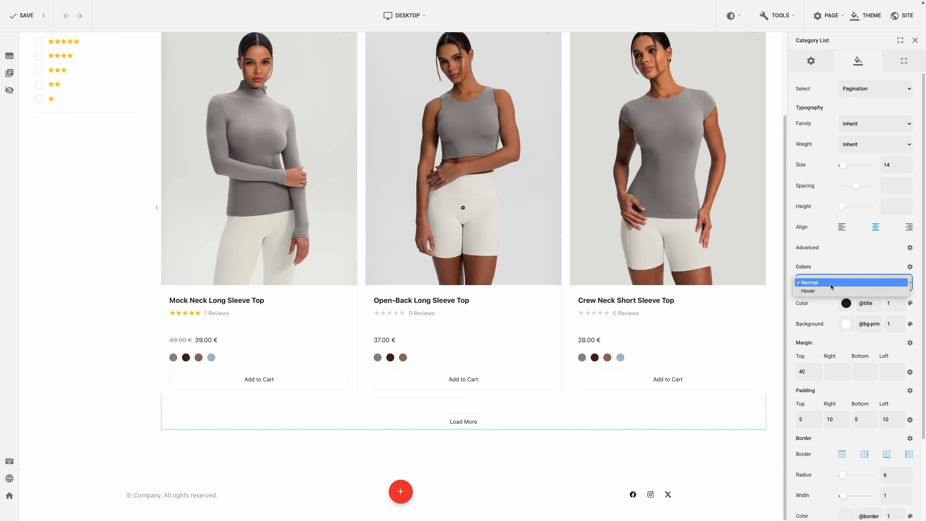
left_click(829, 308)
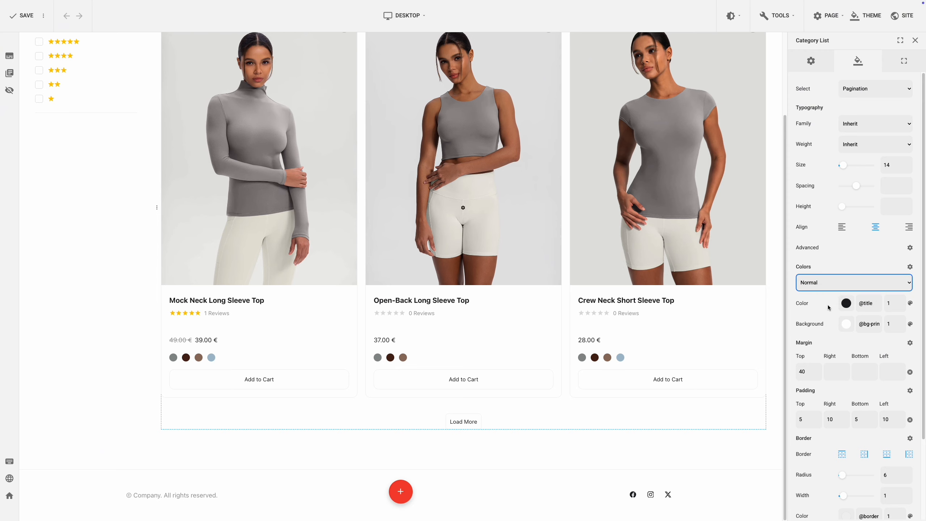
left_click(829, 308)
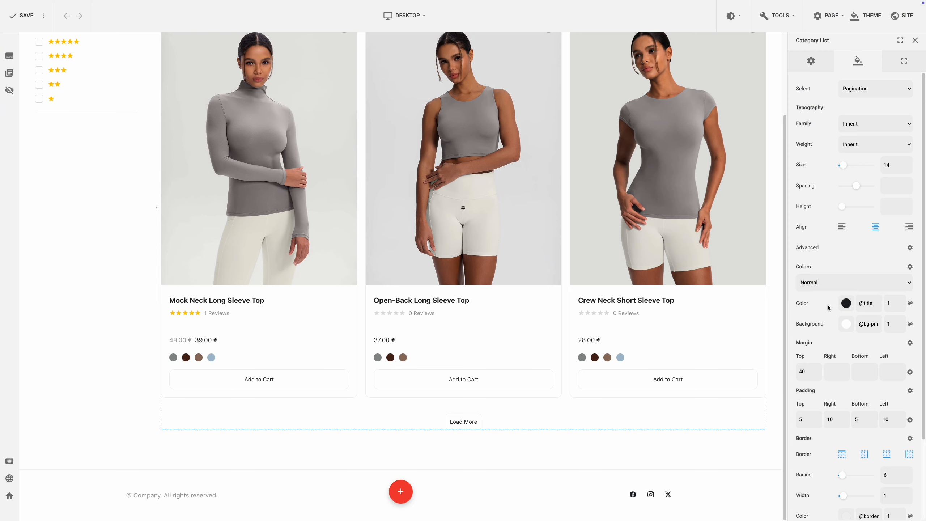
scroll(828, 308, "down", 3)
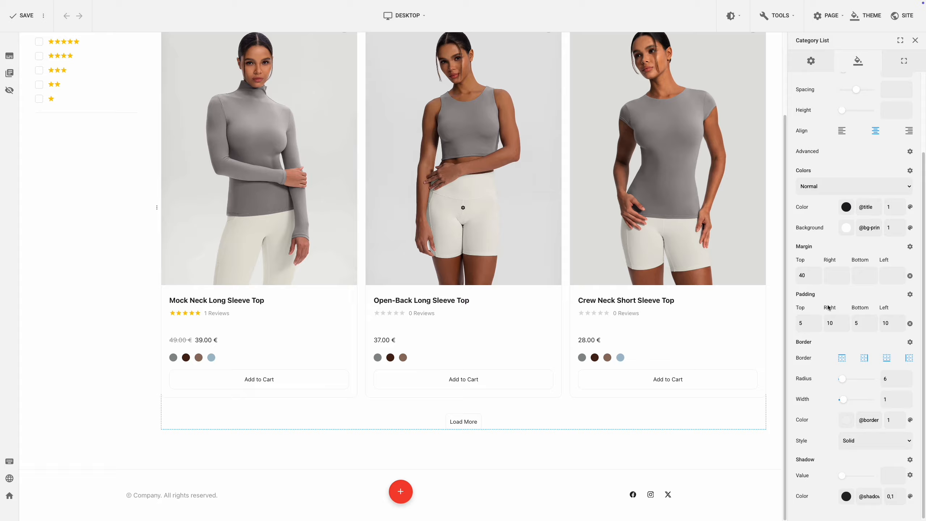
left_click(798, 322)
type("10")
key("super+a")
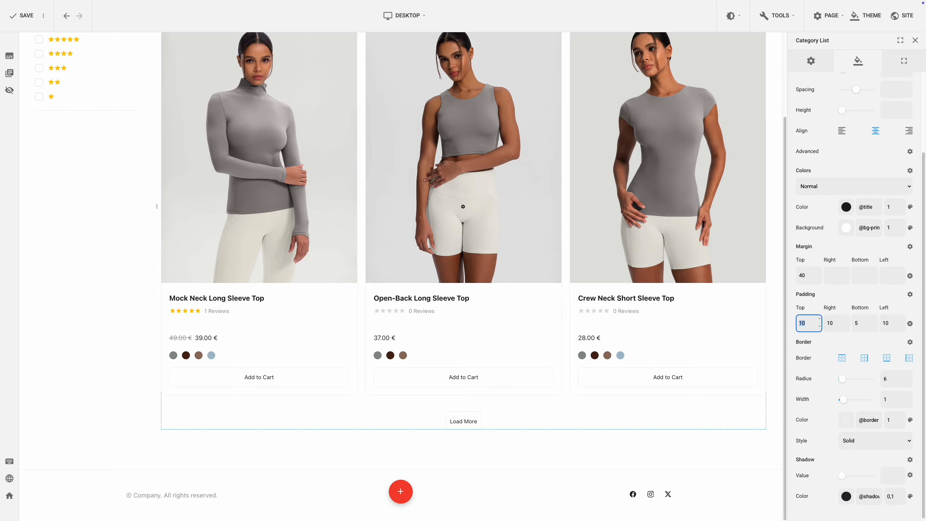
left_click_drag(862, 323, 820, 325)
type("10")
- Set the Load More button's right and left padding to 80 and its border radius to 12
type("80")
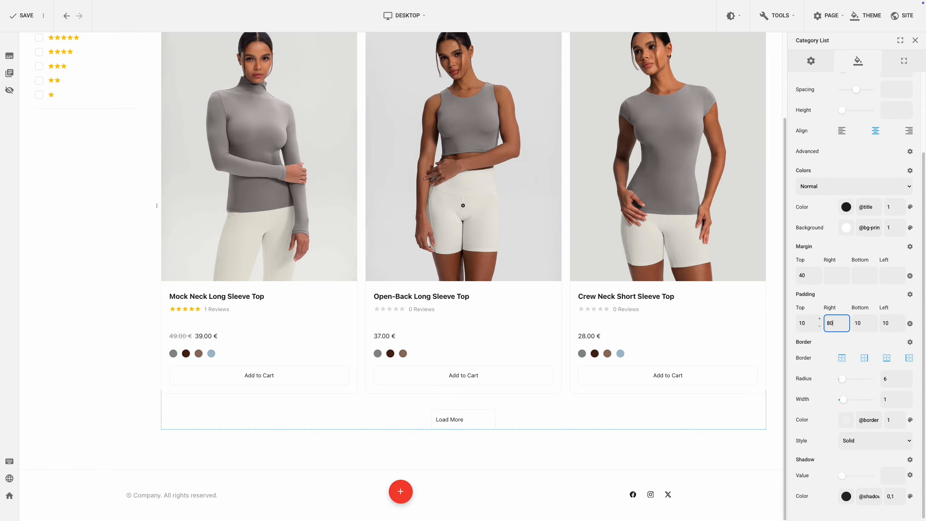
key("super+a")
left_click_drag(889, 323, 880, 323)
type("80")
left_click_drag(890, 379, 880, 379)
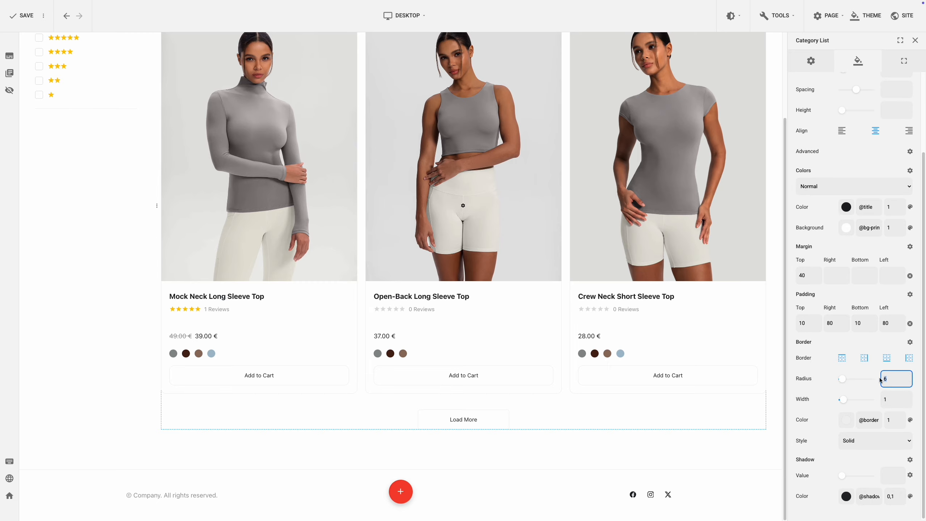
type("12")
left_click(823, 379)
- Set the category list's items per page to 30 in its general settings
scroll(825, 362, "up", 3)
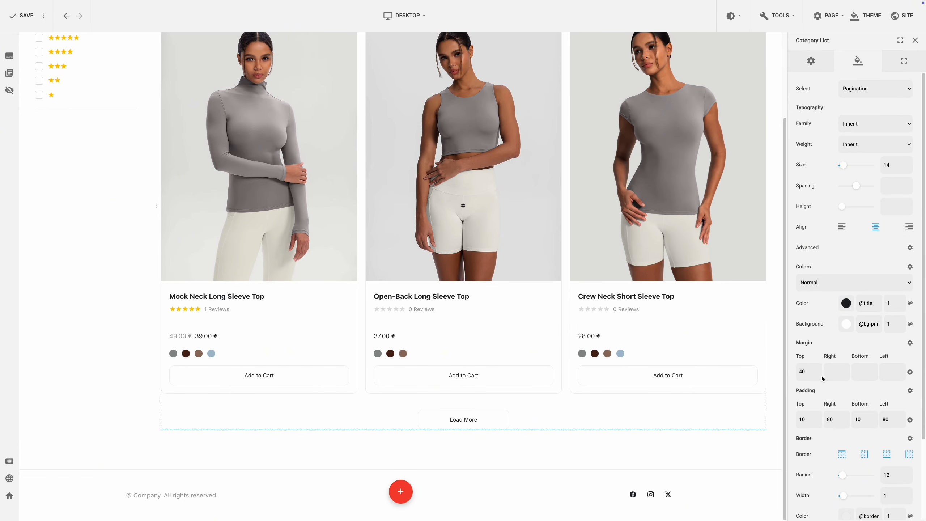
left_click(818, 62)
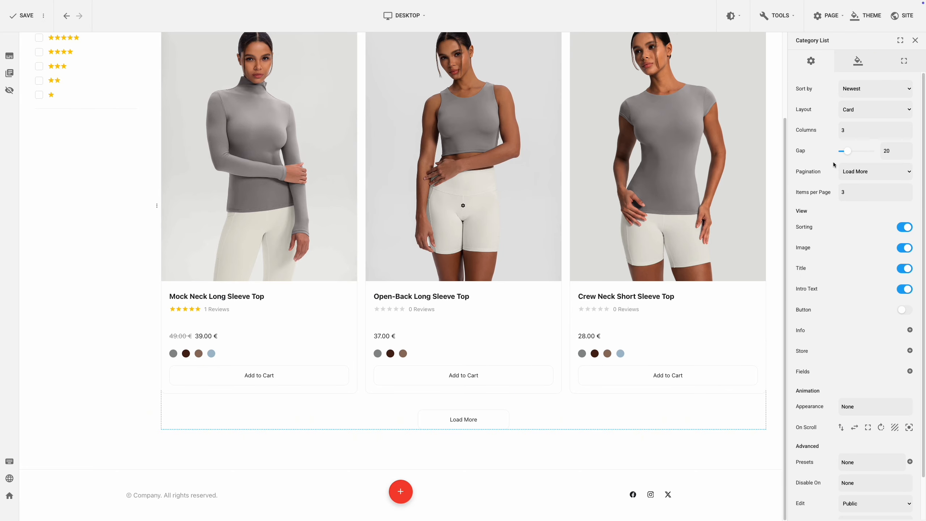
left_click(854, 194)
type("0")
left_click(847, 214)
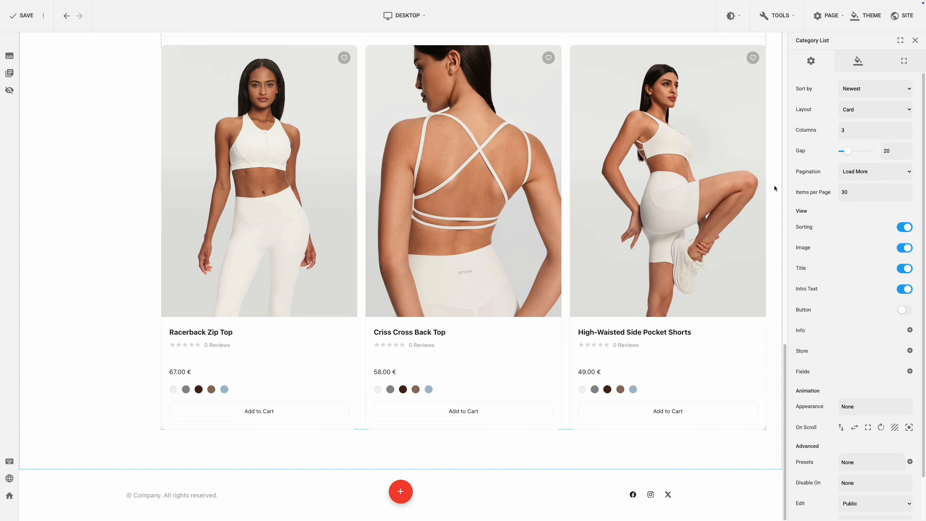
- Set a gap of 20 for the sidebar column holding the category title and rating filter
scroll(774, 185, "up", 10)
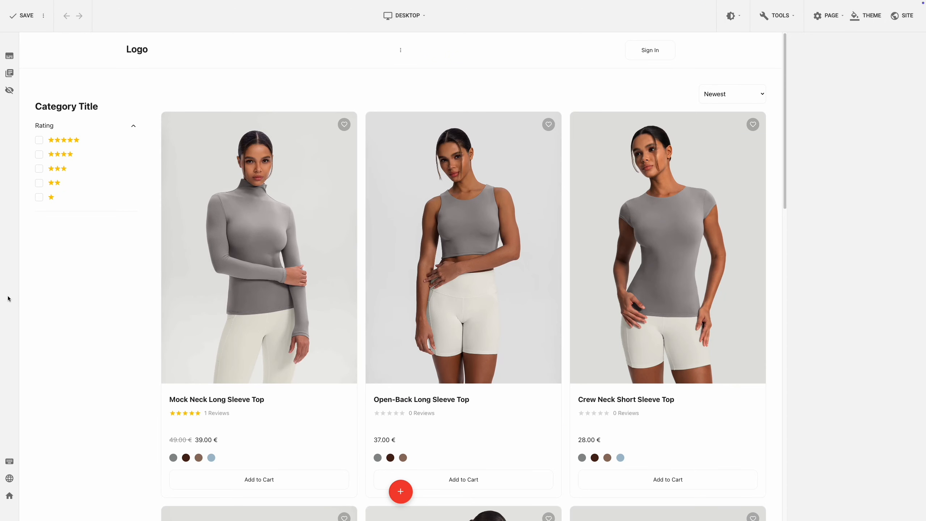
left_click(98, 285)
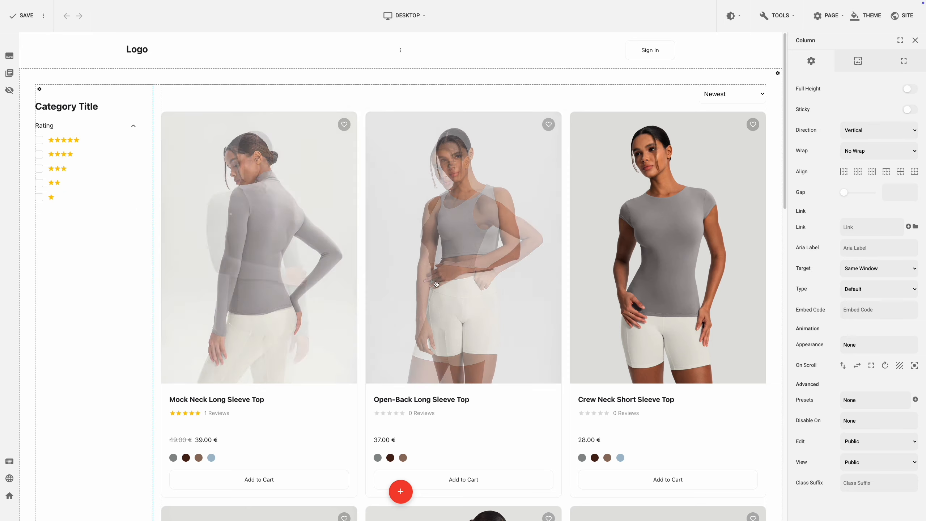
left_click(894, 193)
type("20")
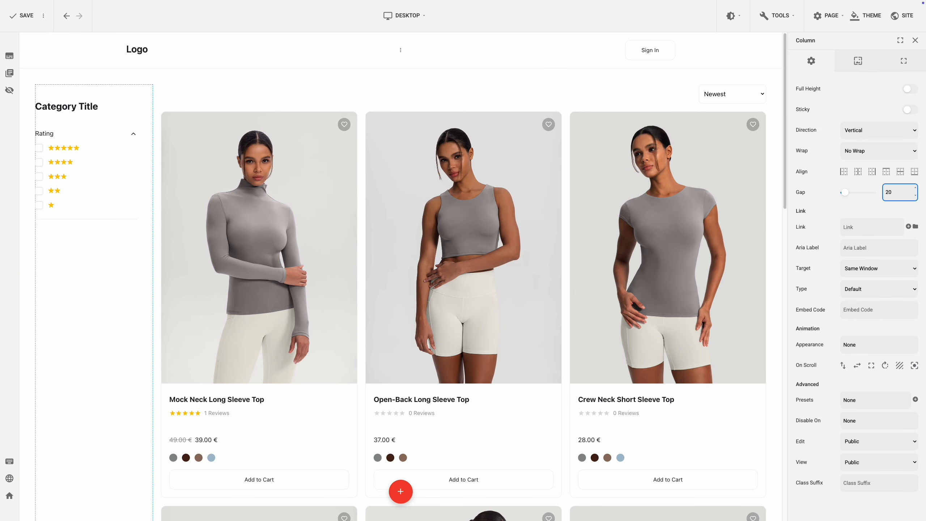
left_click(869, 206)
- Set the sidebar column's top padding to 70 and right padding to 20
left_click(902, 63)
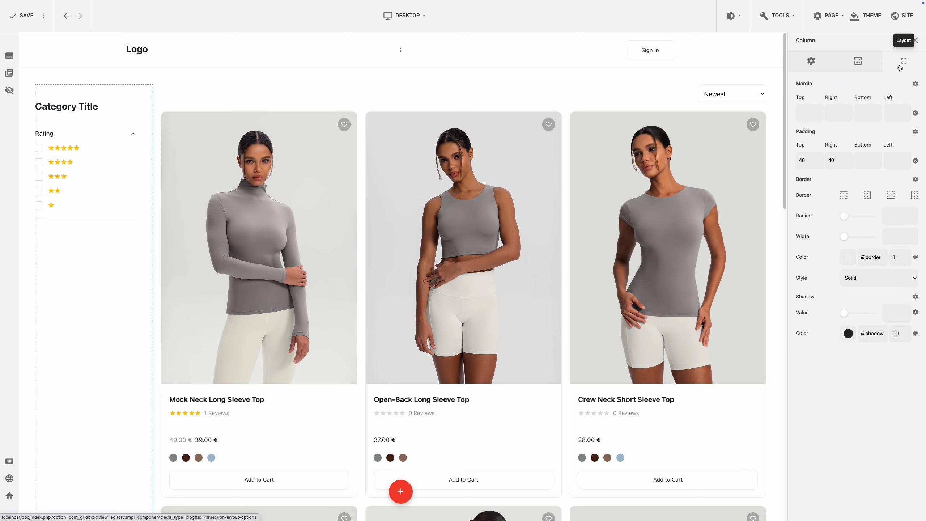
left_click(803, 161)
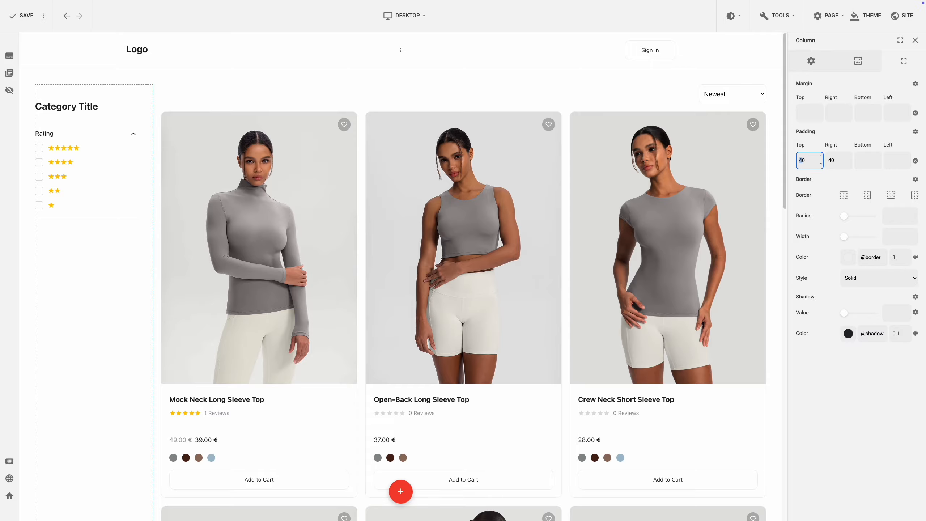
type("7")
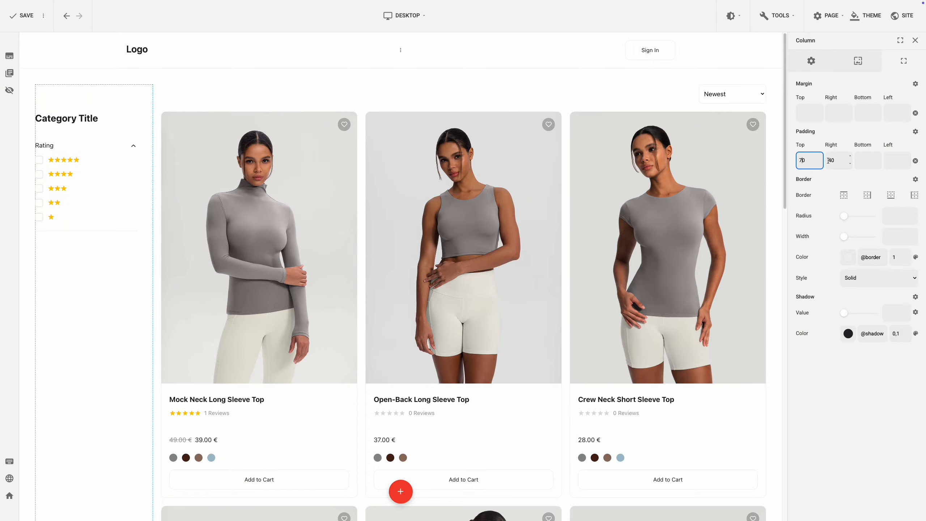
left_click_drag(833, 161, 827, 161)
type("2")
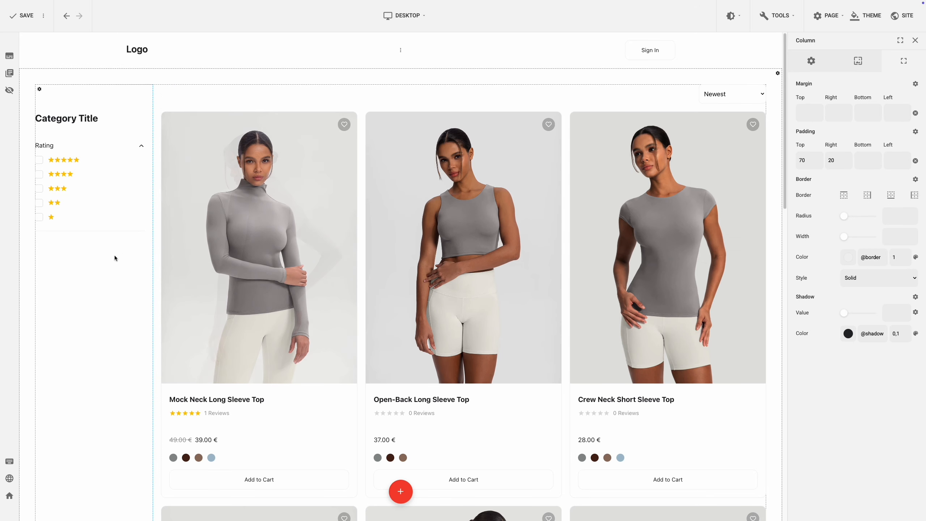
- Add a Store Search plugin to the sidebar column and place it between the category title and the rating filter
right_click(106, 258)
left_click(115, 264)
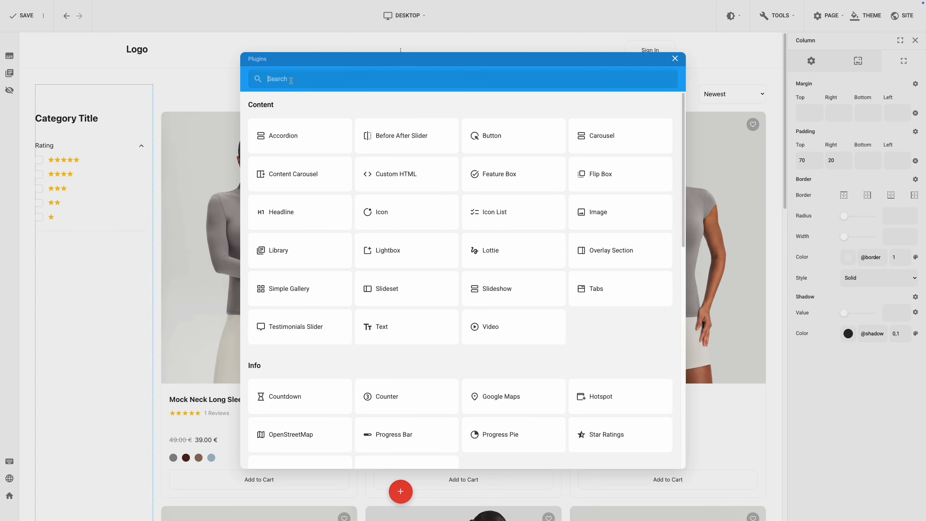
type("search")
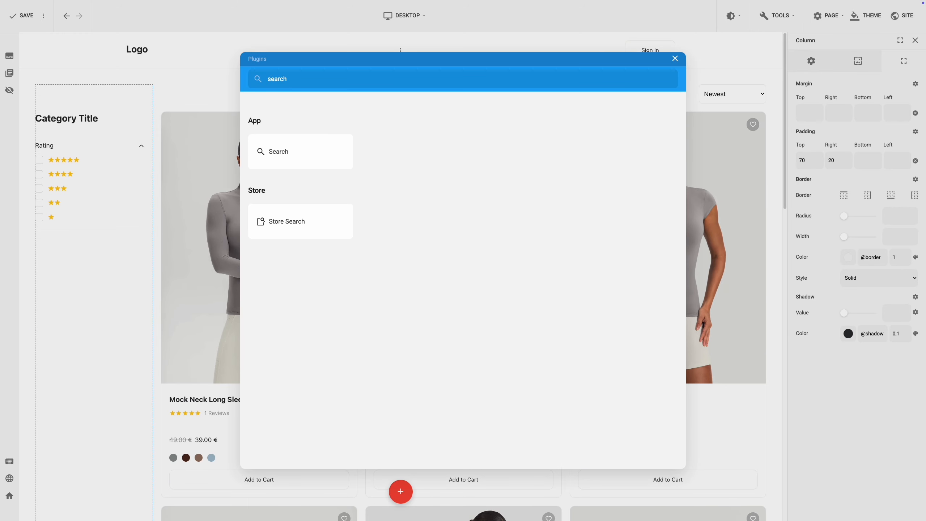
left_click(304, 228)
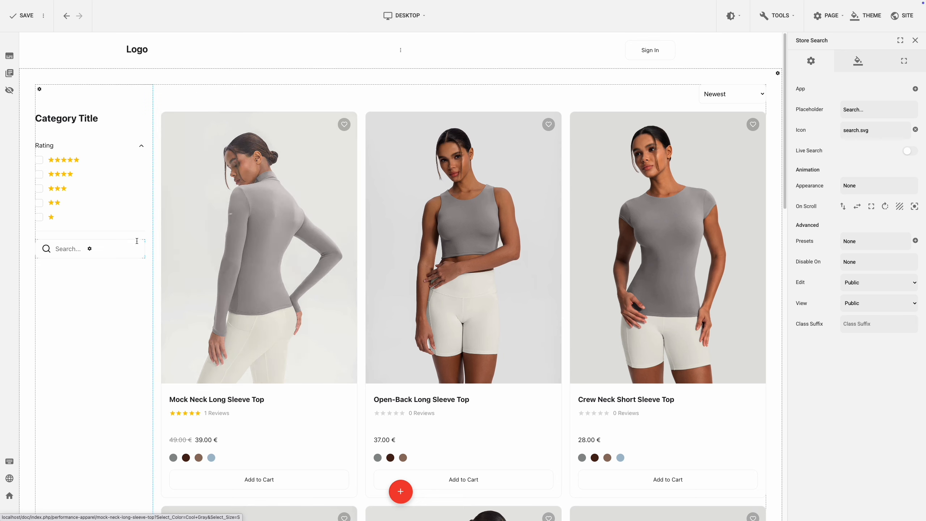
left_click_drag(90, 249, 103, 161)
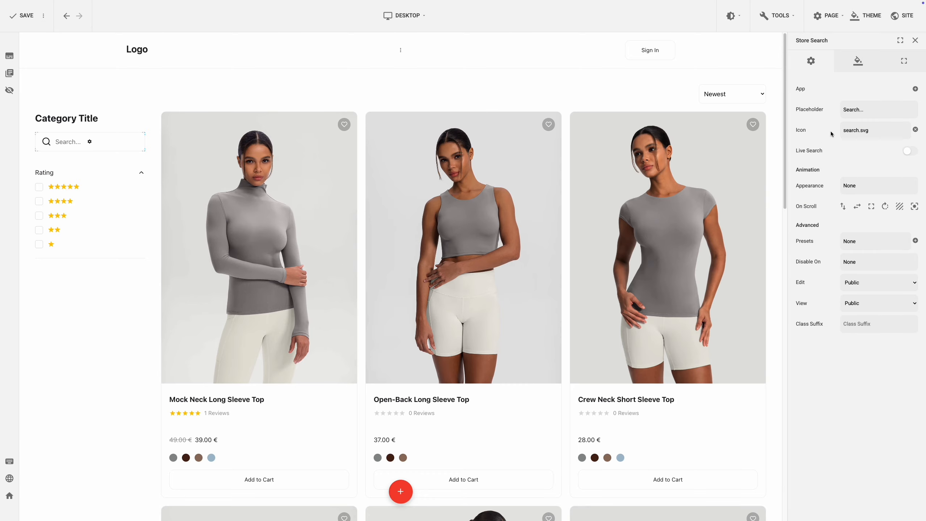
- Assign the Store app to the Store Search plugin and display its search results in Category List Layout
left_click(916, 89)
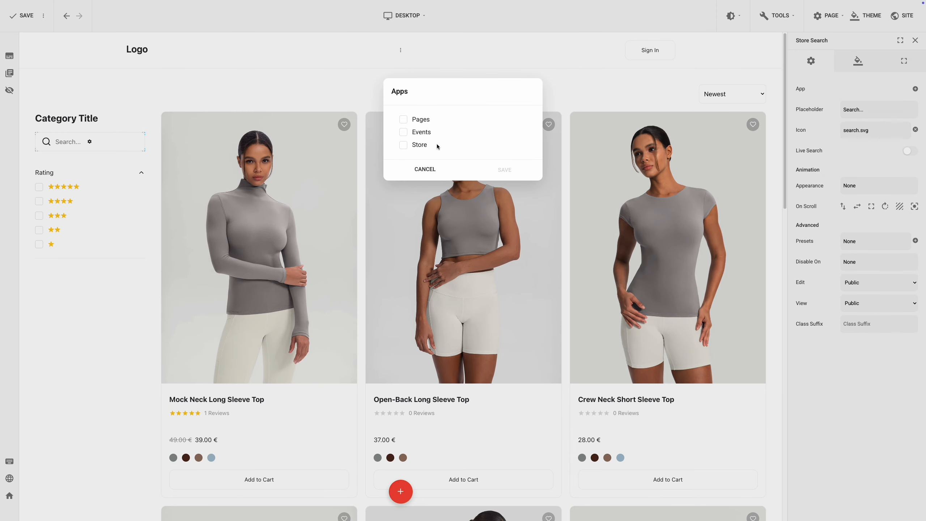
left_click(403, 145)
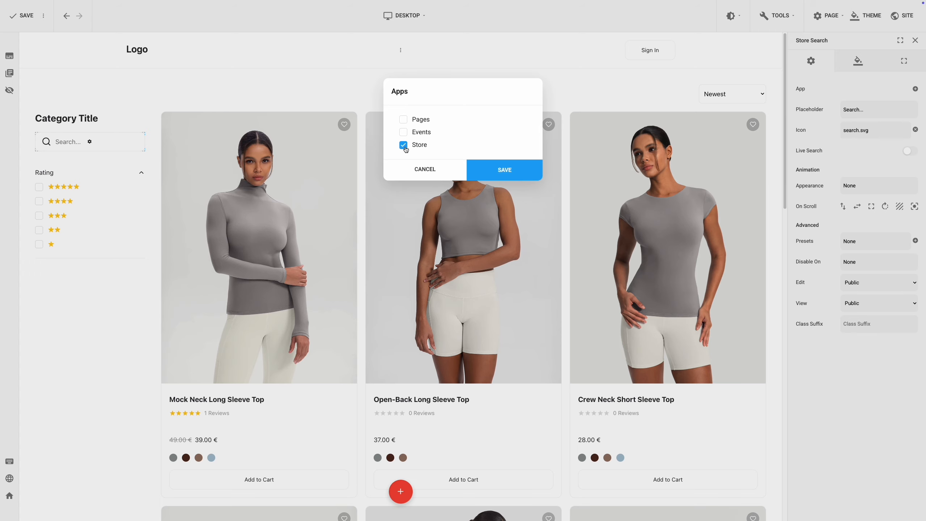
left_click(502, 175)
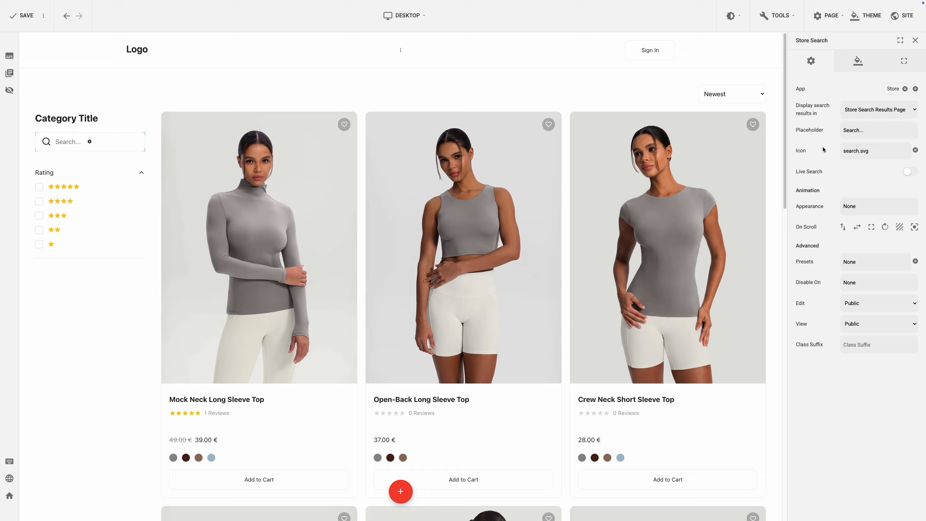
left_click(865, 112)
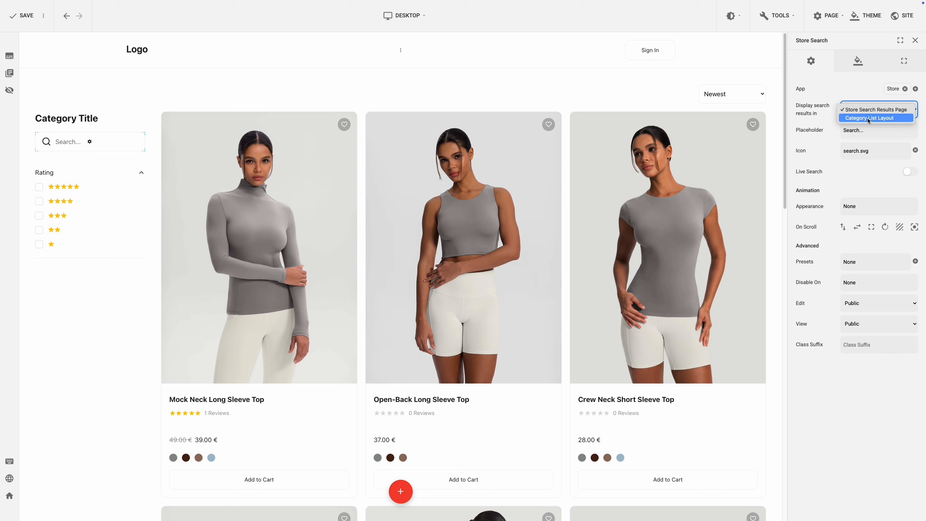
left_click(869, 118)
left_click(826, 121)
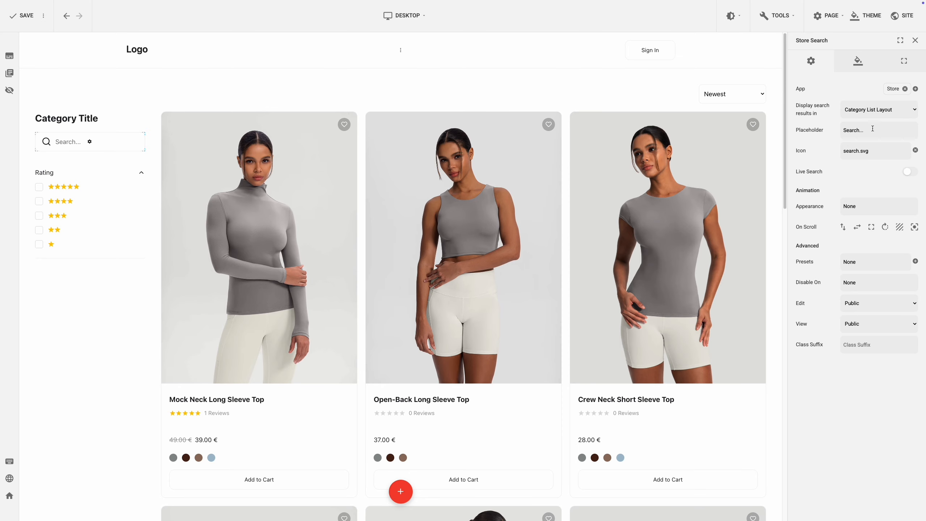
left_click(863, 66)
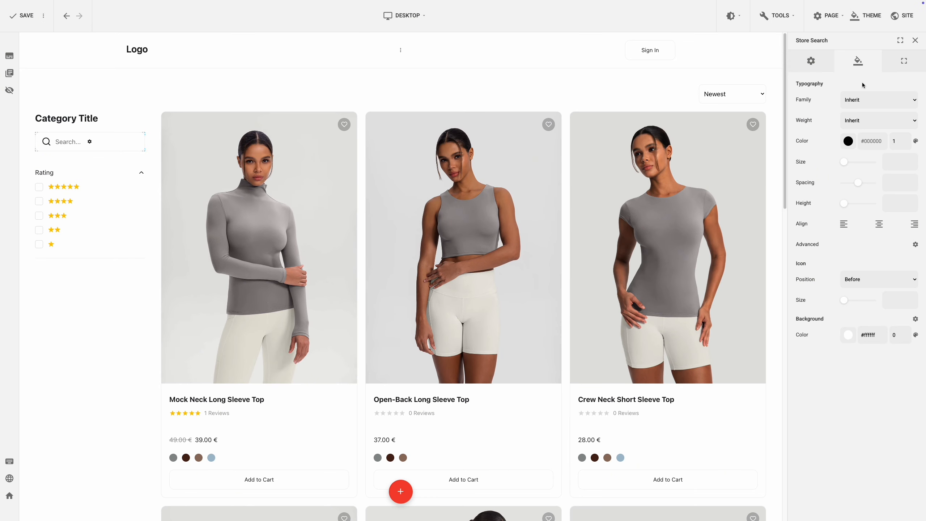
left_click(892, 72)
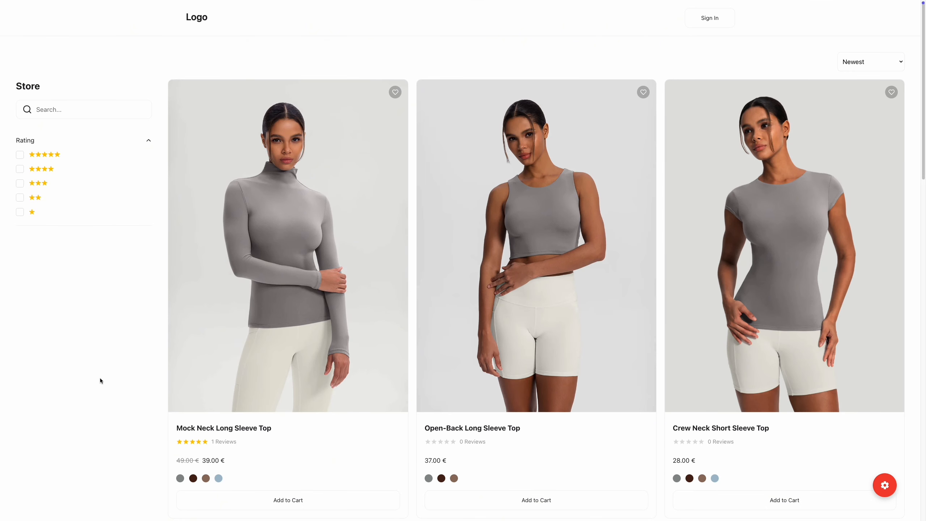
- Search the live store page for "Long Sleeve Top" and look through the resulting product cards
left_click(110, 109)
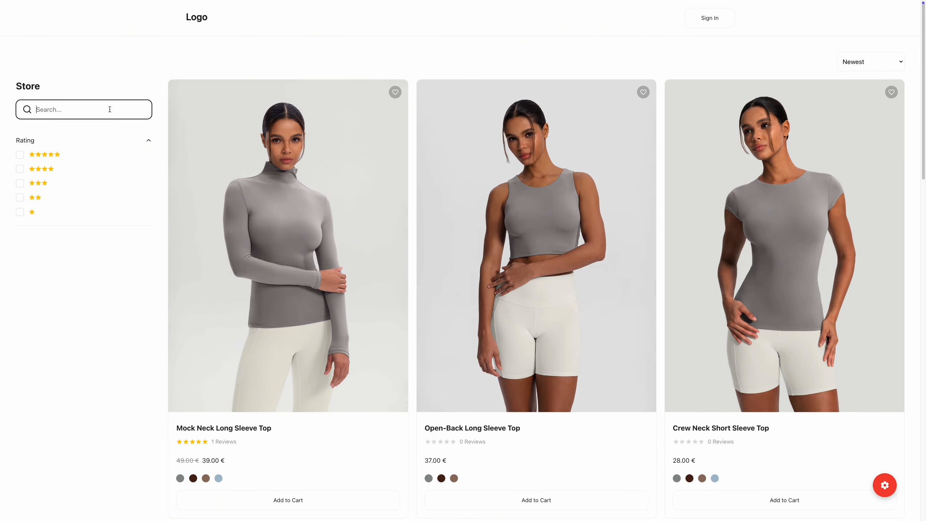
type("Long Sleeve Top")
key("Return")
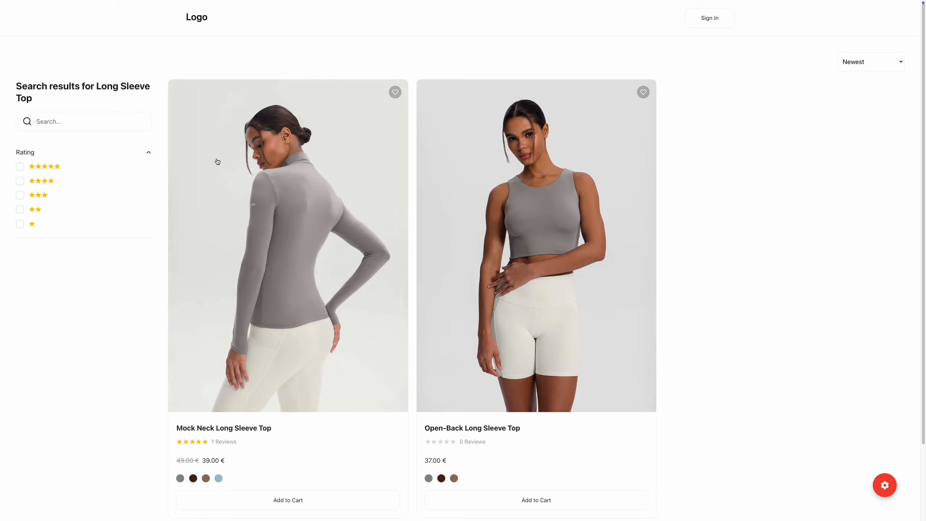
scroll(223, 178, "down", 3)
scroll(225, 178, "up", 3)
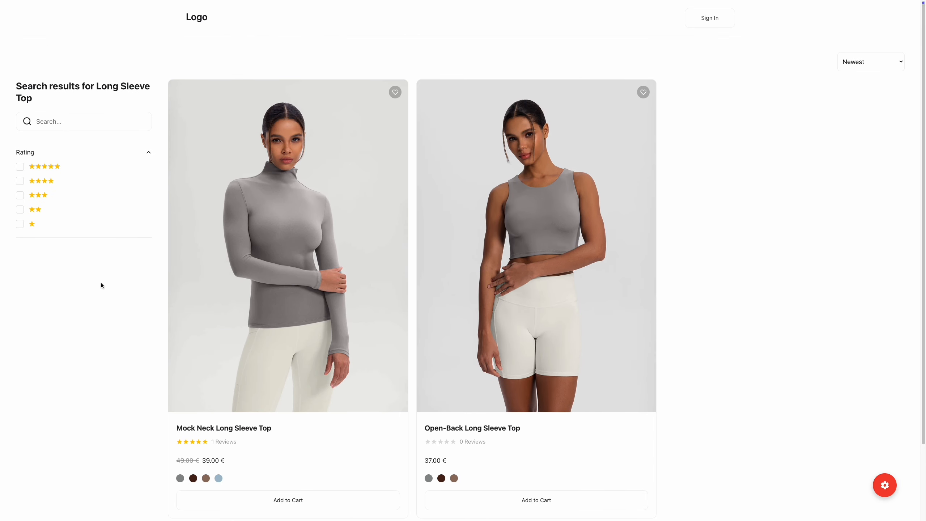
- Shorten the store search query to "Top", run it and look through the matching products
left_click(90, 120)
type("Long Sleeve Top")
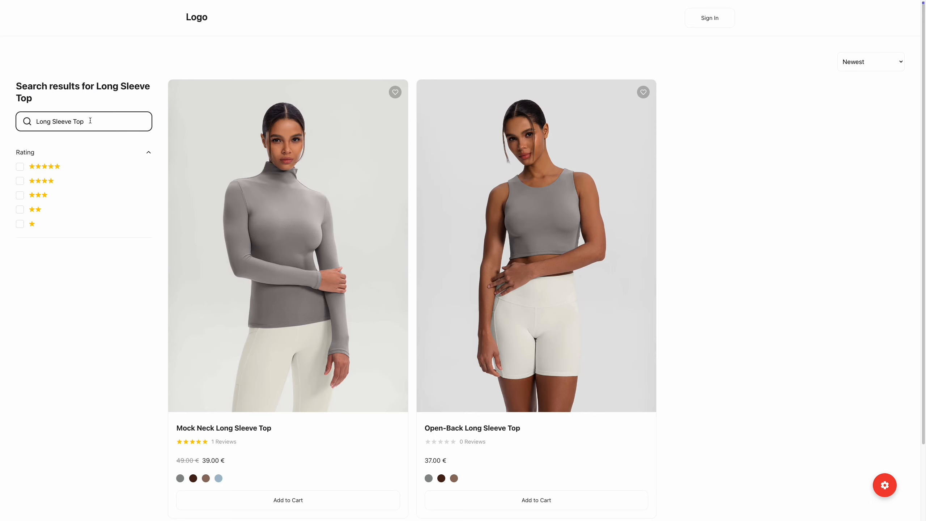
left_click_drag(74, 121, 30, 121)
key("BackSpace")
key("Return")
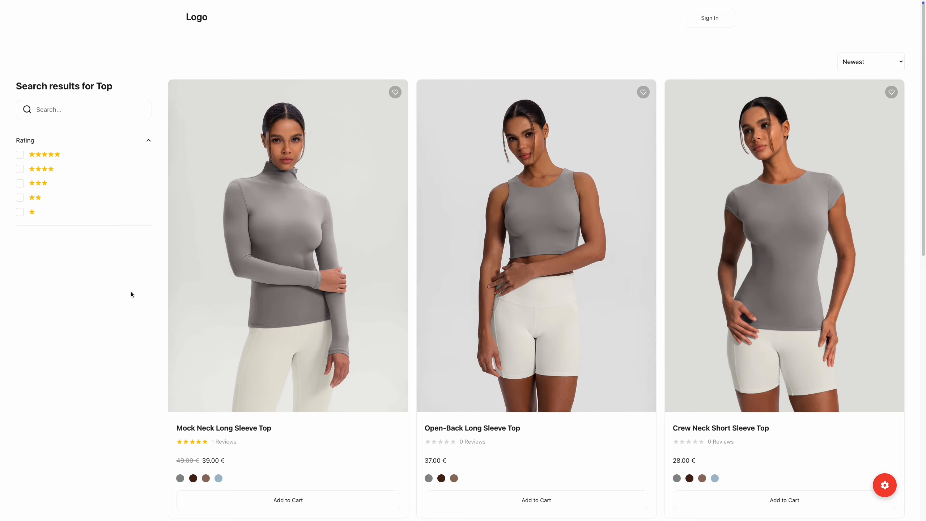
scroll(191, 295, "down", 10)
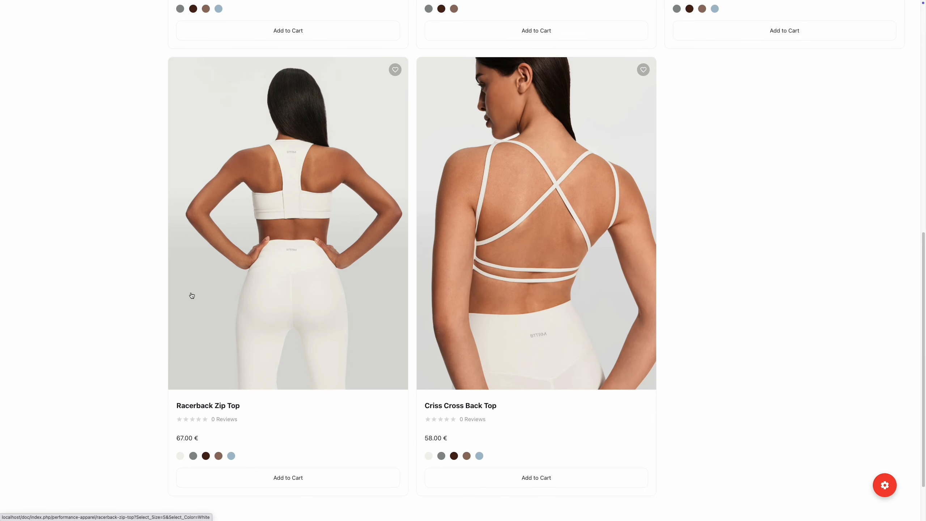
scroll(192, 296, "up", 10)
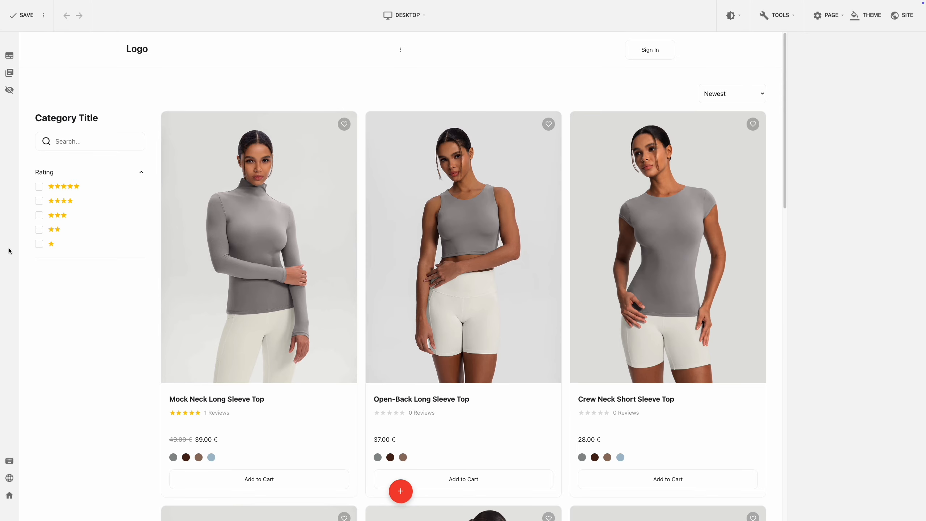
- Set the app of the sidebar's content filters to Store in the page editor
left_click(90, 210)
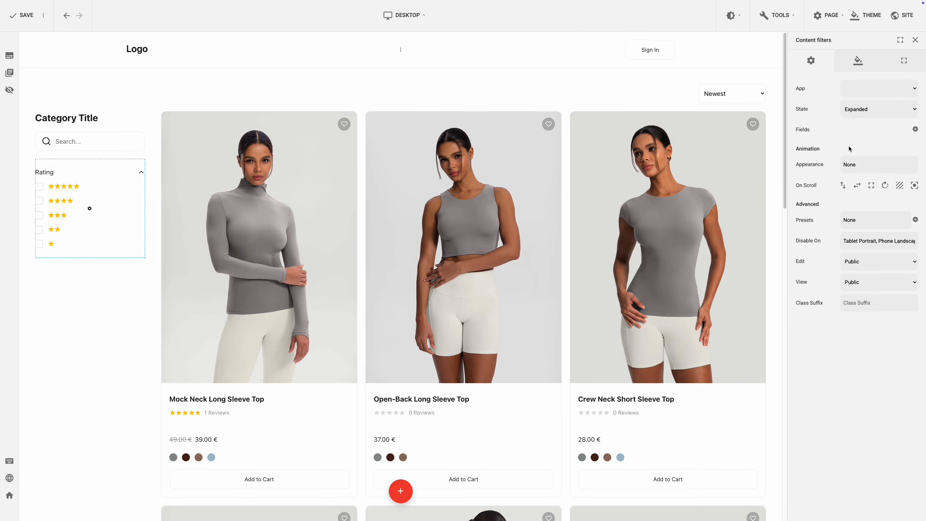
left_click(882, 91)
left_click(880, 97)
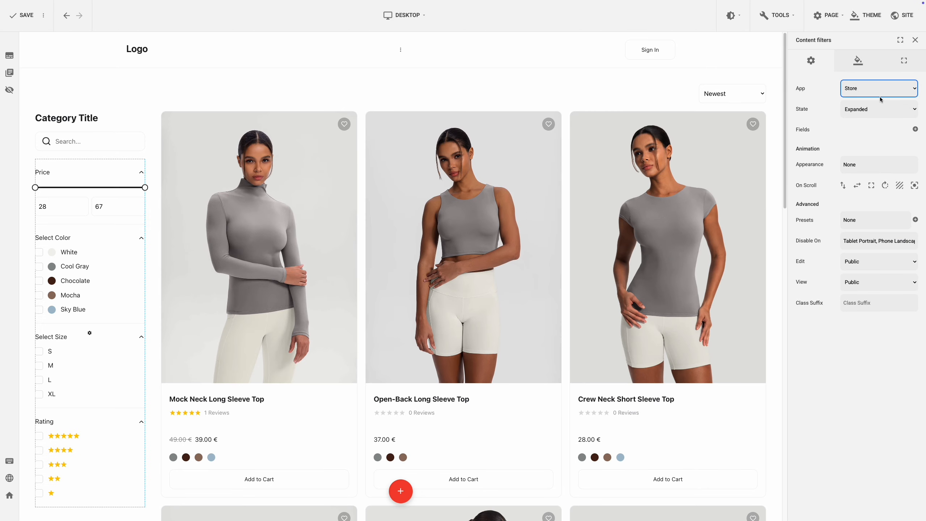
left_click(869, 129)
- Try the Collapsed state for the content filters and return it to Expanded
left_click(877, 114)
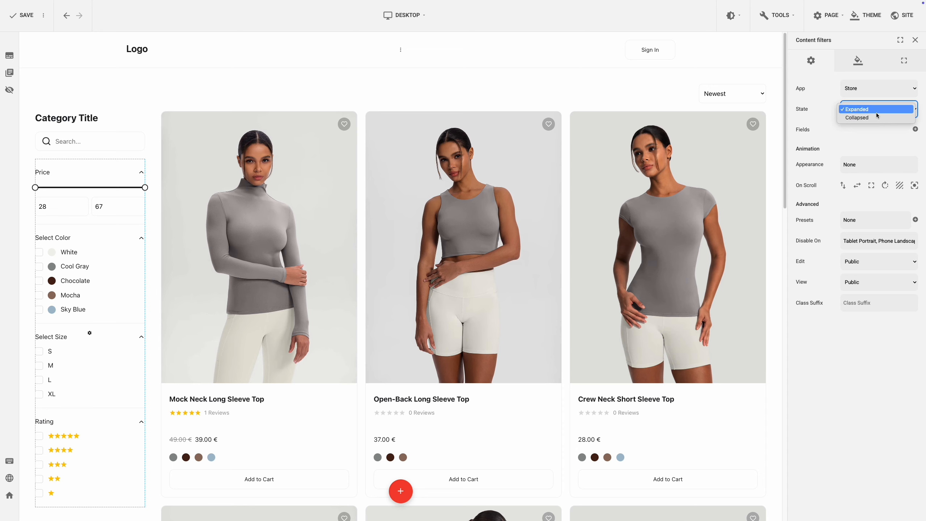
left_click(876, 117)
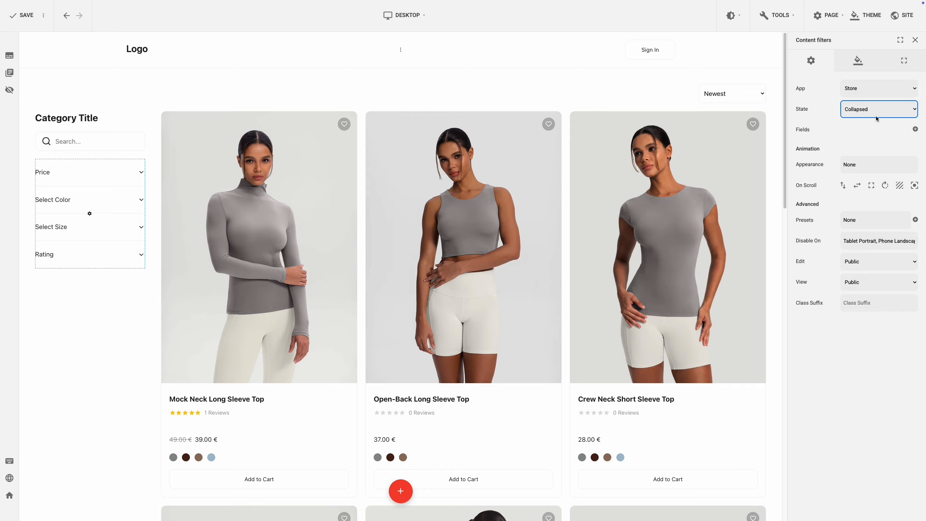
left_click(878, 115)
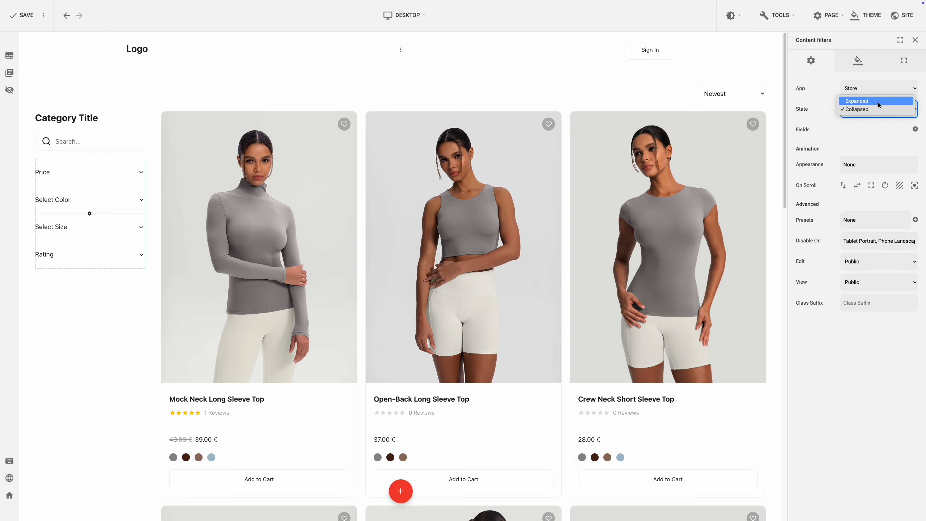
left_click(879, 102)
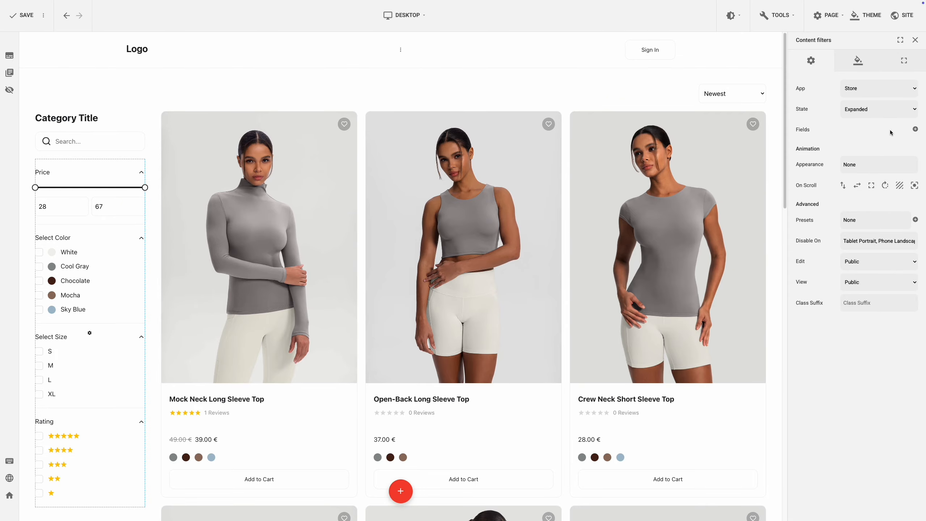
- Examine the content filters' field list, their styleable parts and layout, and the devices on which they are disabled
left_click(916, 129)
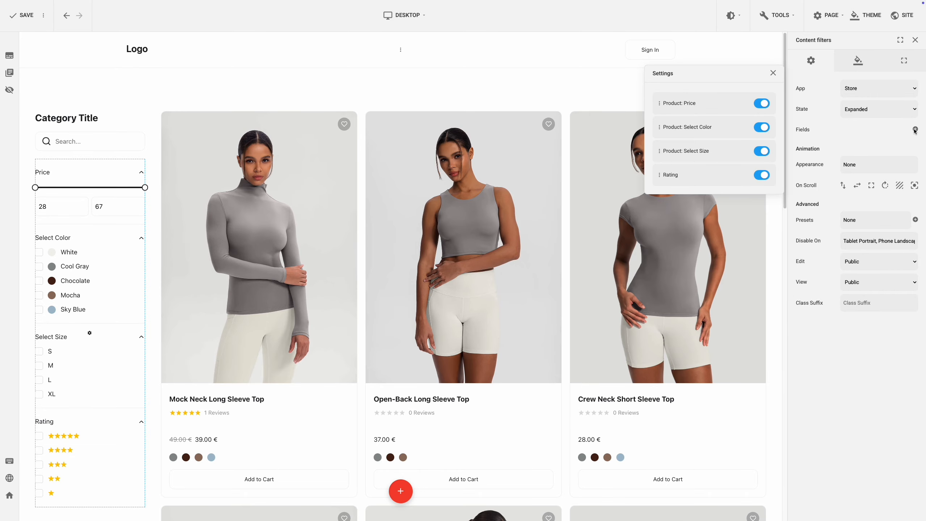
left_click(877, 128)
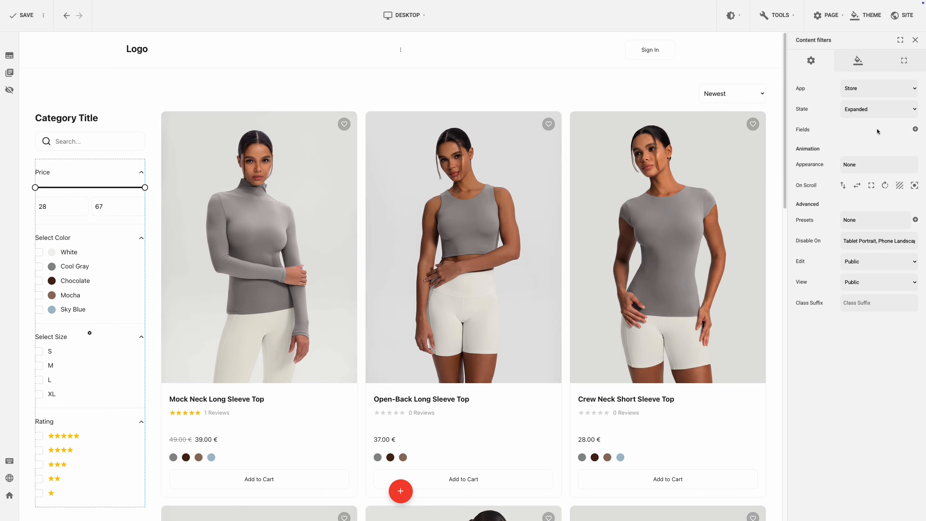
left_click(858, 70)
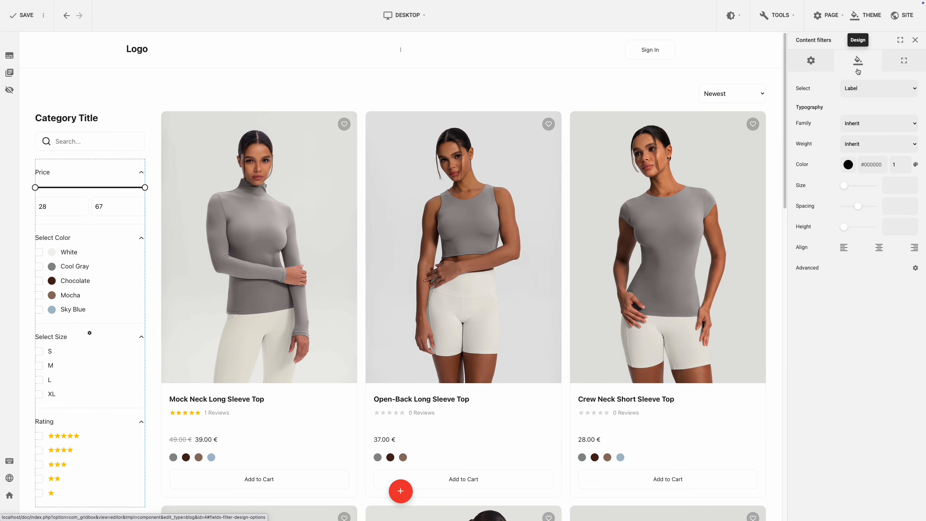
left_click(871, 90)
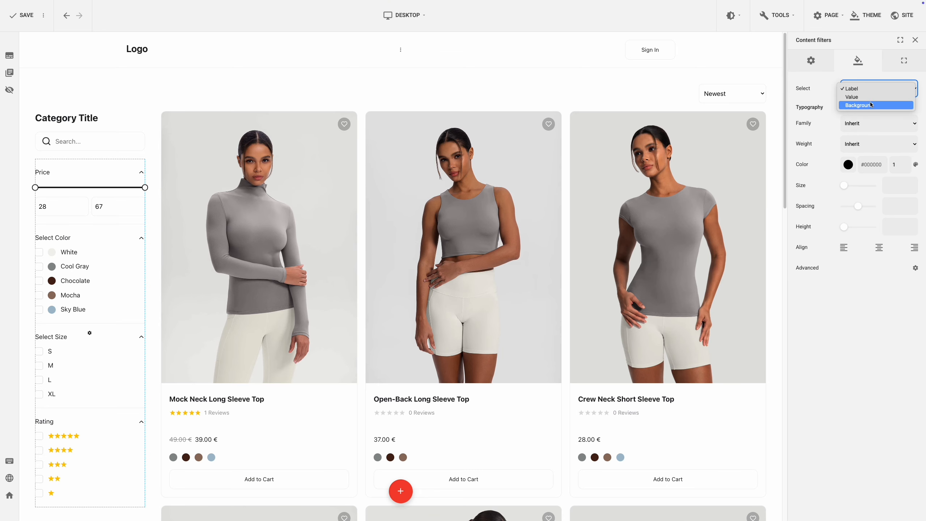
left_click(834, 99)
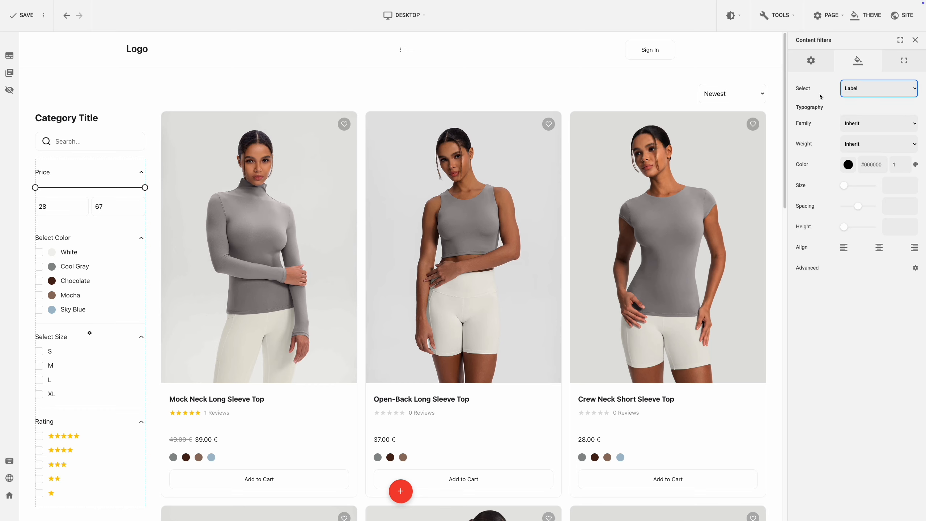
left_click(899, 65)
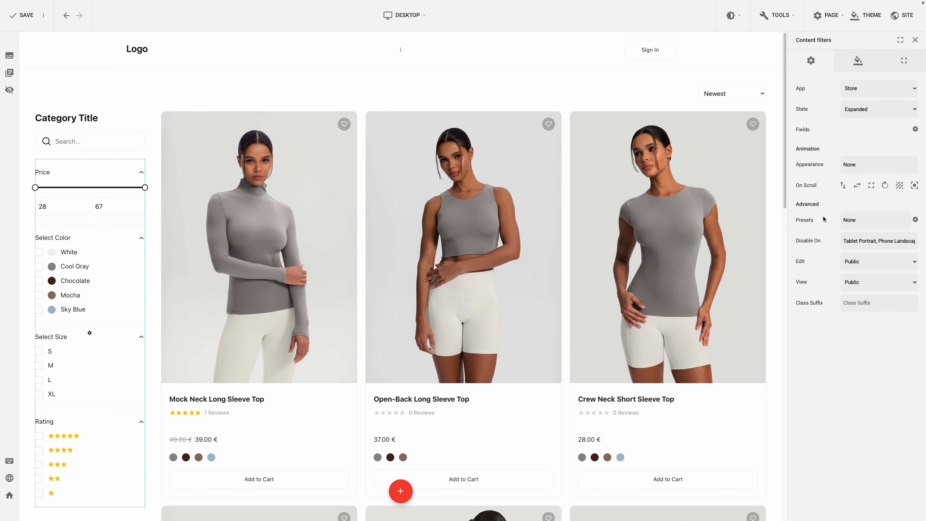
left_click(858, 243)
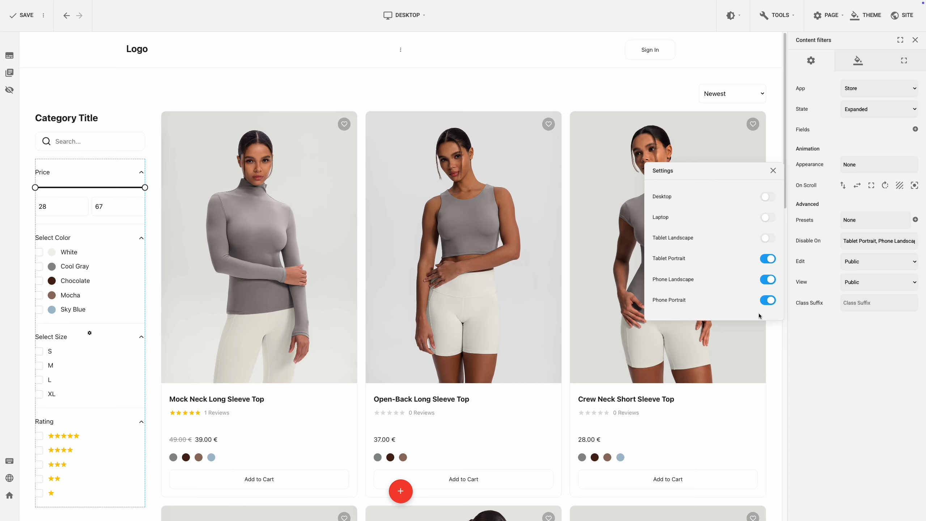
left_click(810, 327)
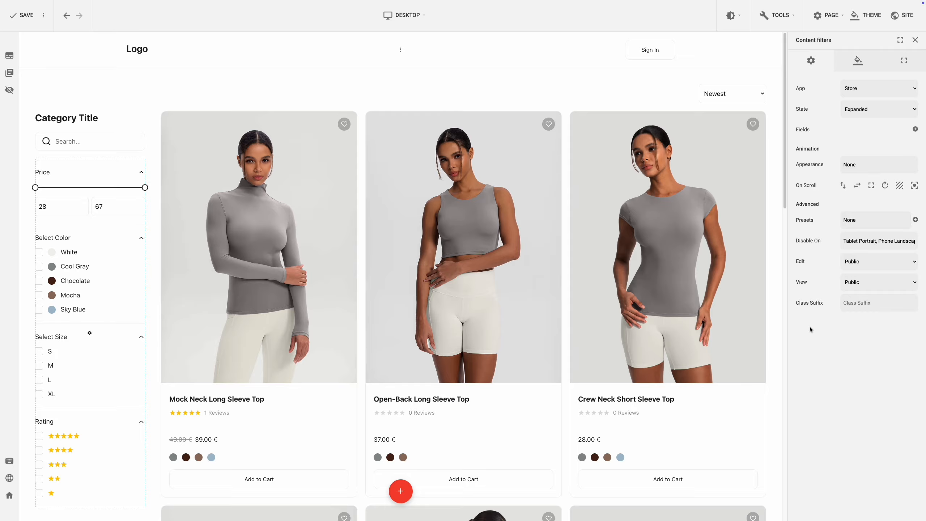
- Show the hidden elements, move the Filters overlay button between the store search and content filters, and check its overlay
left_click(10, 91)
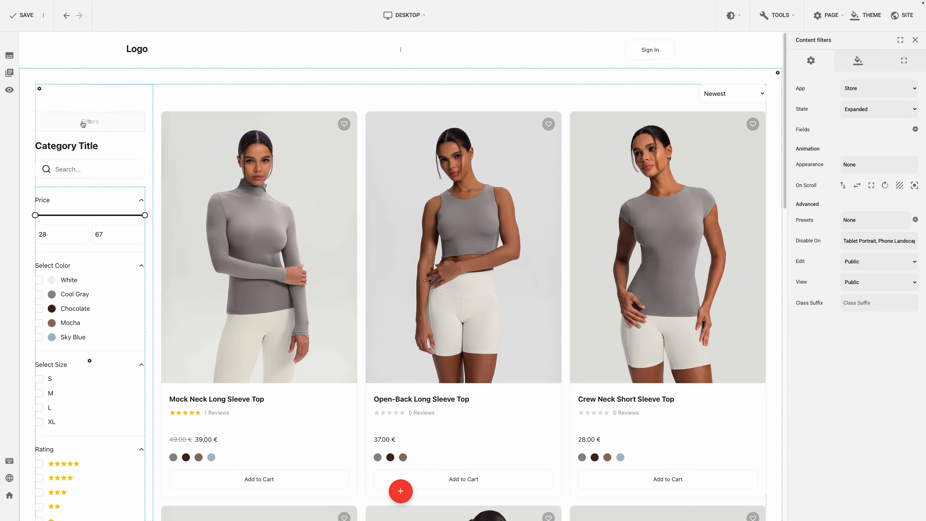
left_click_drag(90, 124, 88, 149)
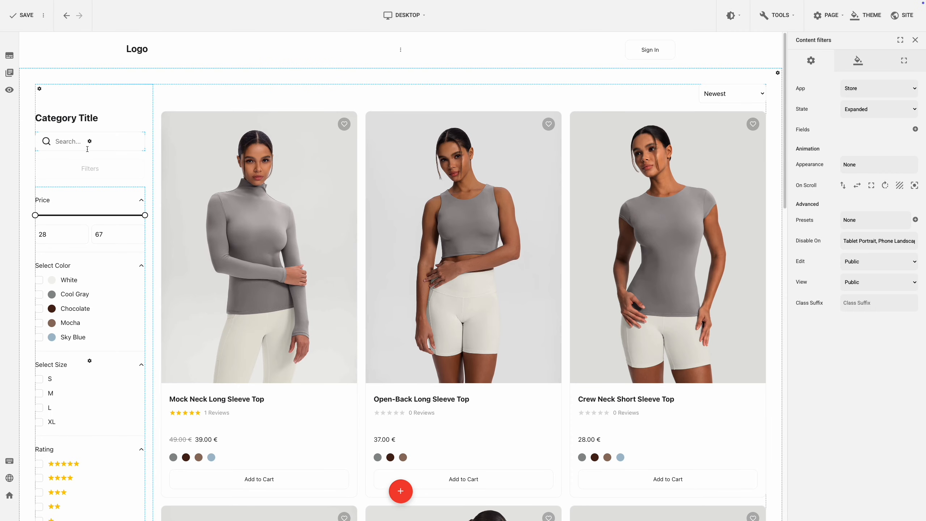
left_click(113, 170)
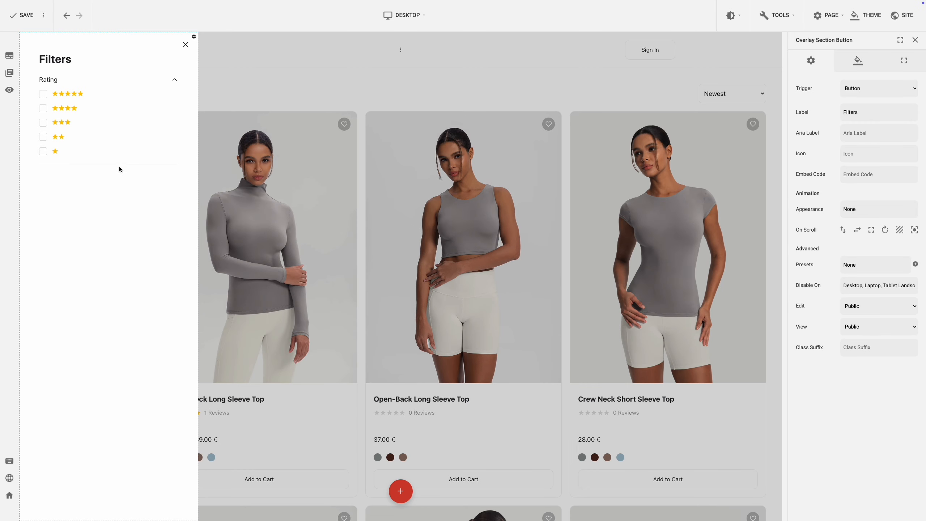
left_click(241, 84)
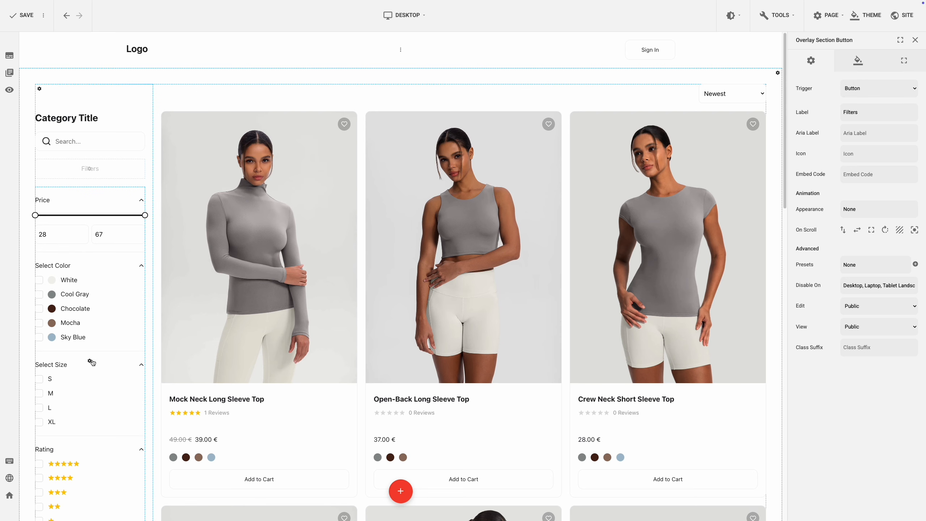
- Copy the sidebar's Store content filters into the Filters overlay and delete the overlay's old rating-only filter
left_click(90, 362)
left_click(111, 415)
left_click(118, 173)
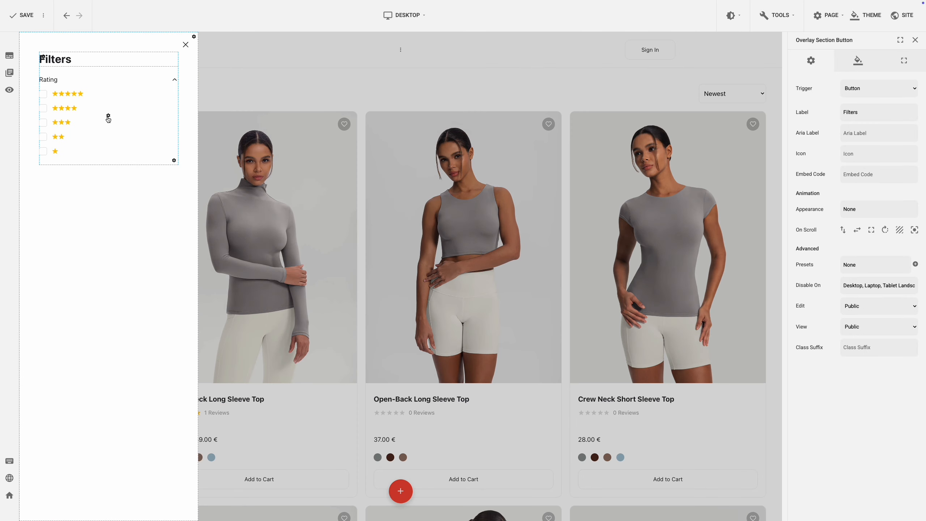
left_click(109, 117)
left_click(129, 215)
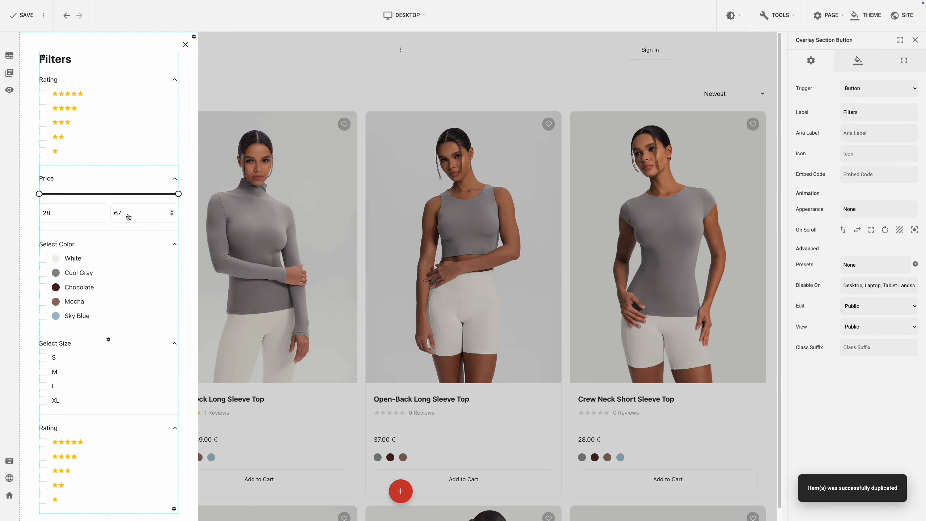
left_click(109, 116)
left_click(140, 247)
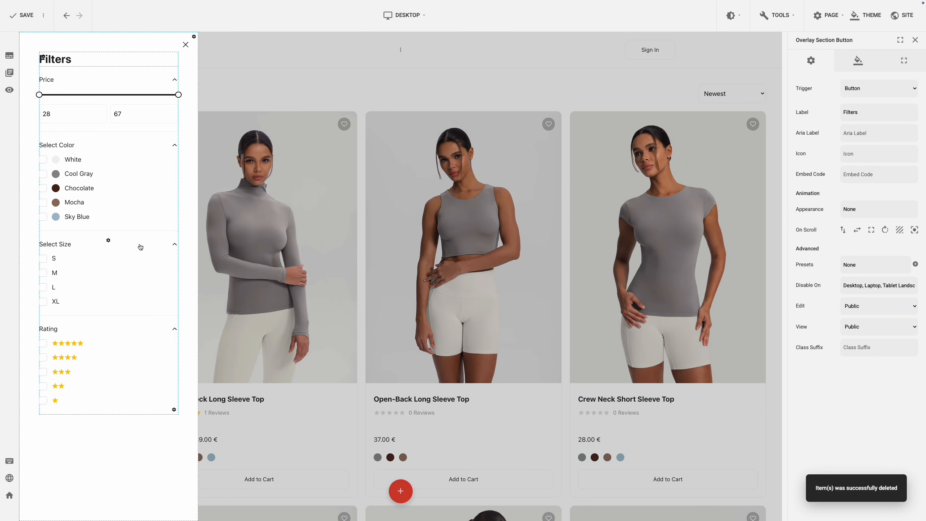
- Enable the Filters overlay's content filters on Tablet Portrait, Phone Landscape and Phone Portrait, and close the overlay
left_click(109, 244)
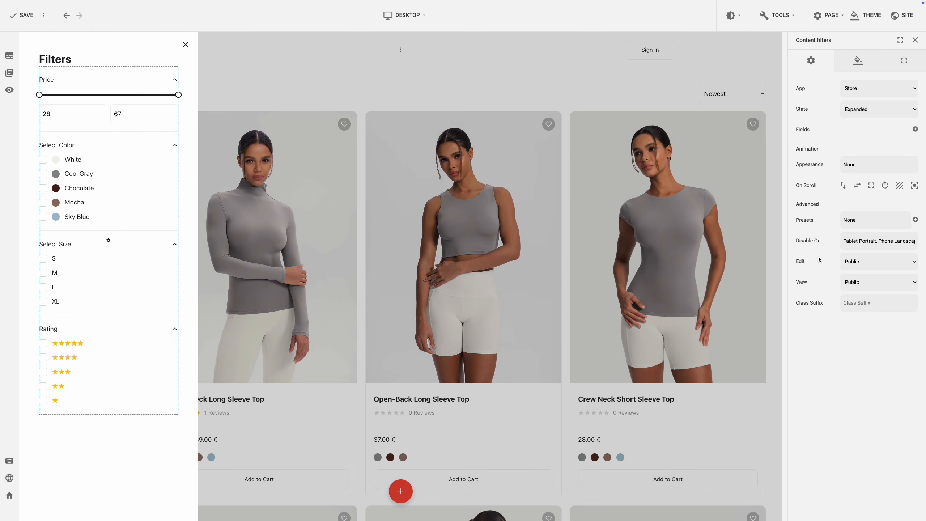
left_click(852, 242)
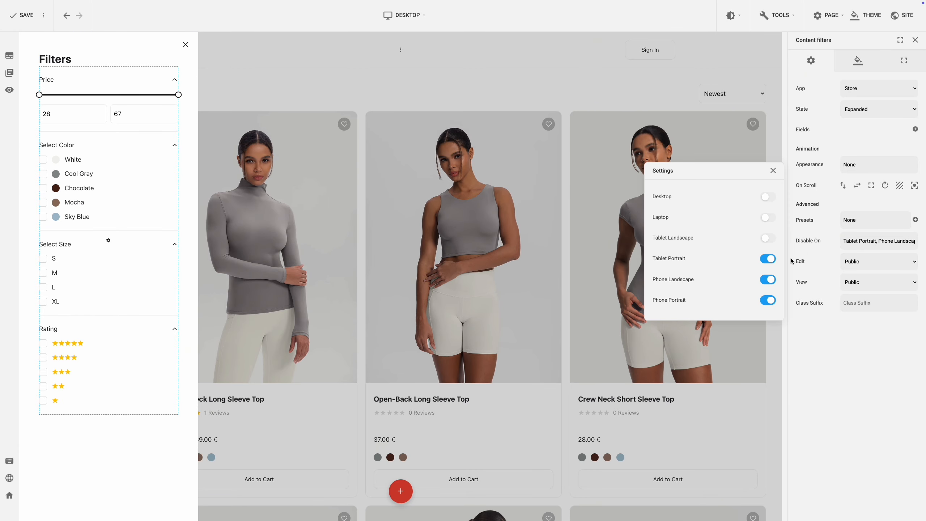
left_click(769, 259)
left_click(769, 279)
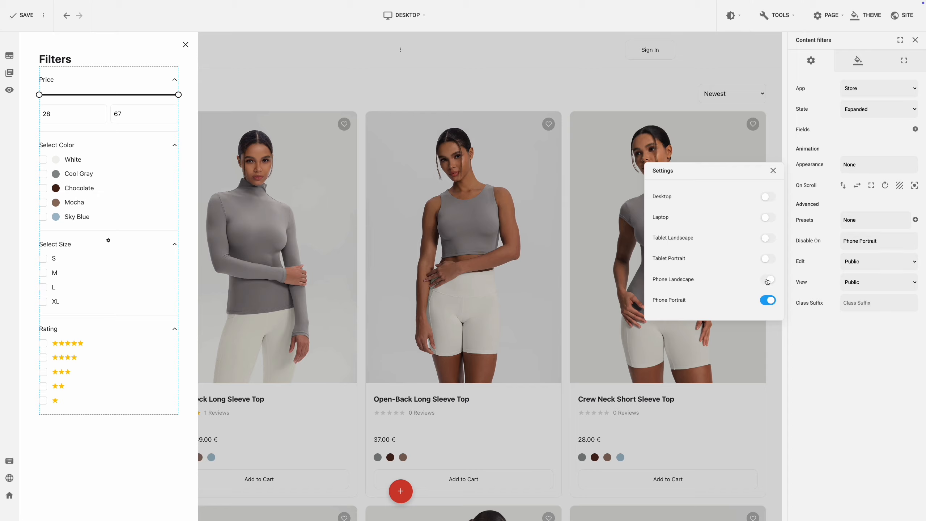
left_click(768, 300)
left_click(828, 342)
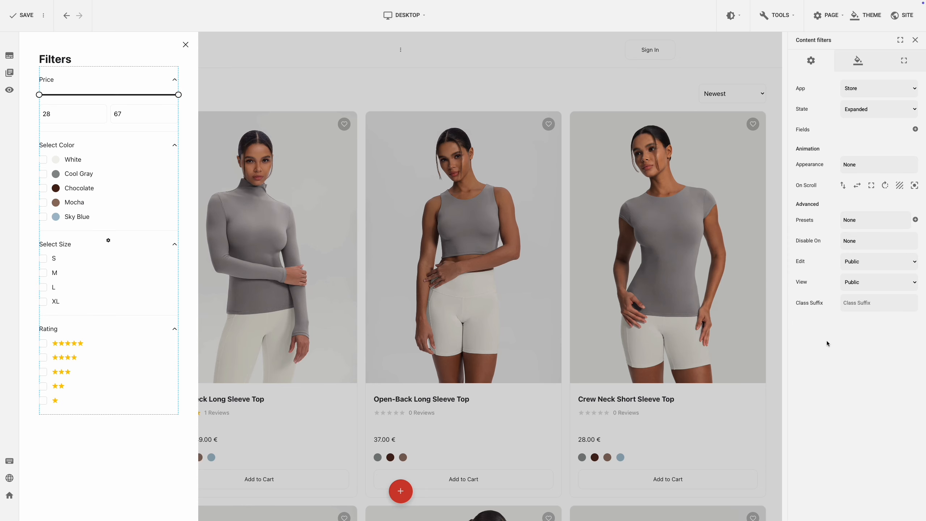
left_click(292, 94)
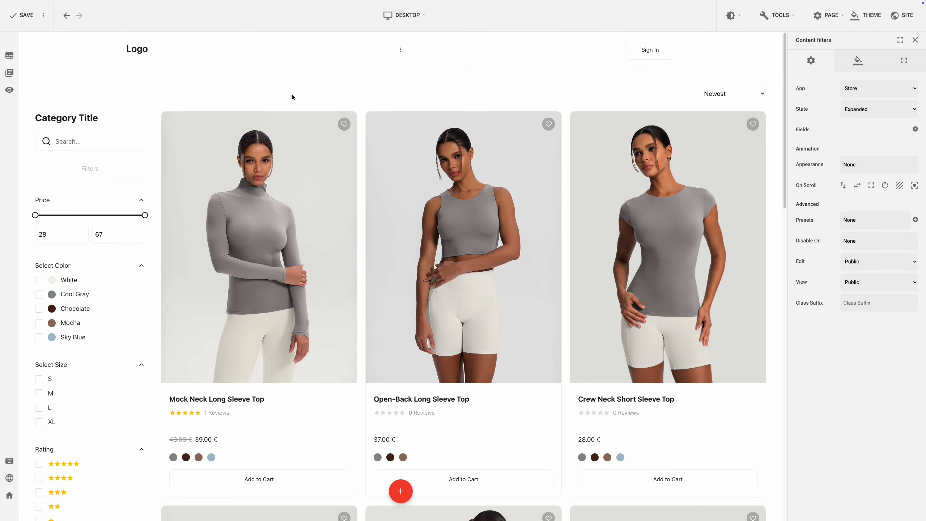
- Hide the disabled elements, check the Filters overlay in the Tablet Portrait view, and return to the Desktop view
left_click(10, 90)
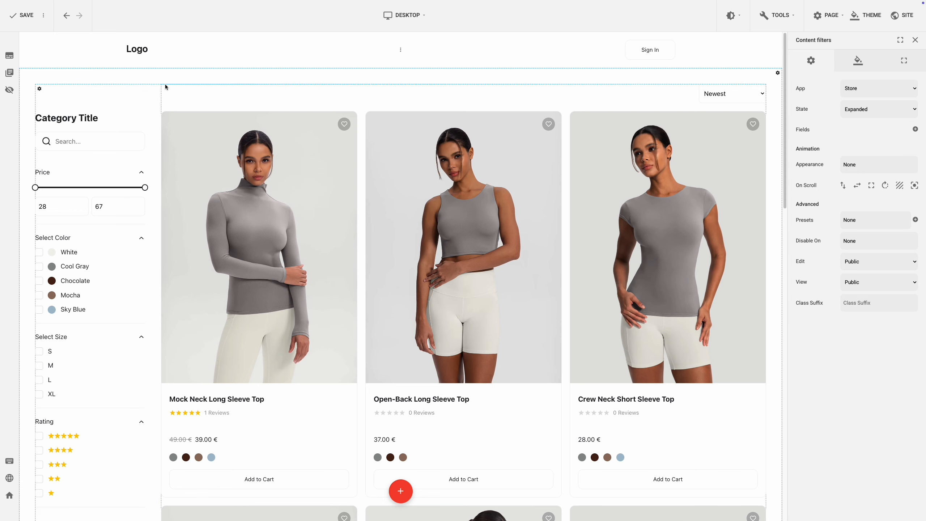
left_click(415, 20)
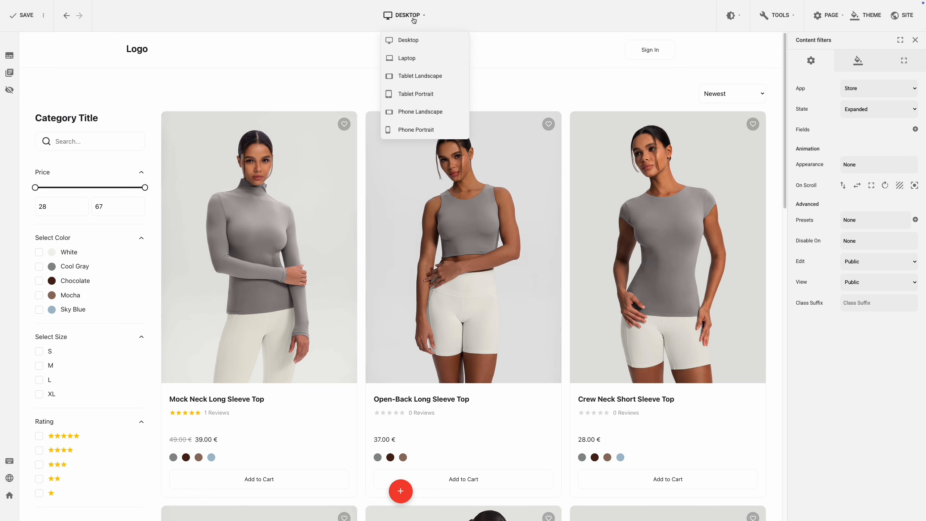
left_click(420, 94)
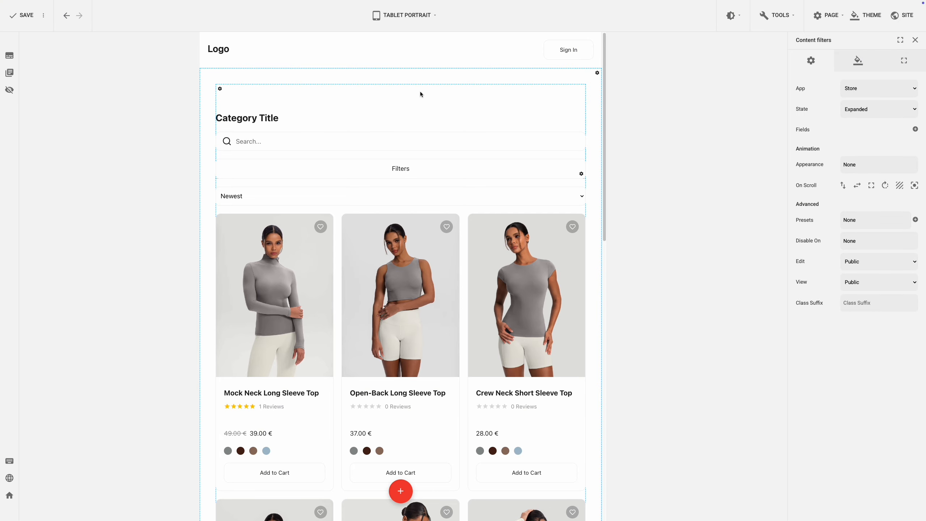
left_click(434, 172)
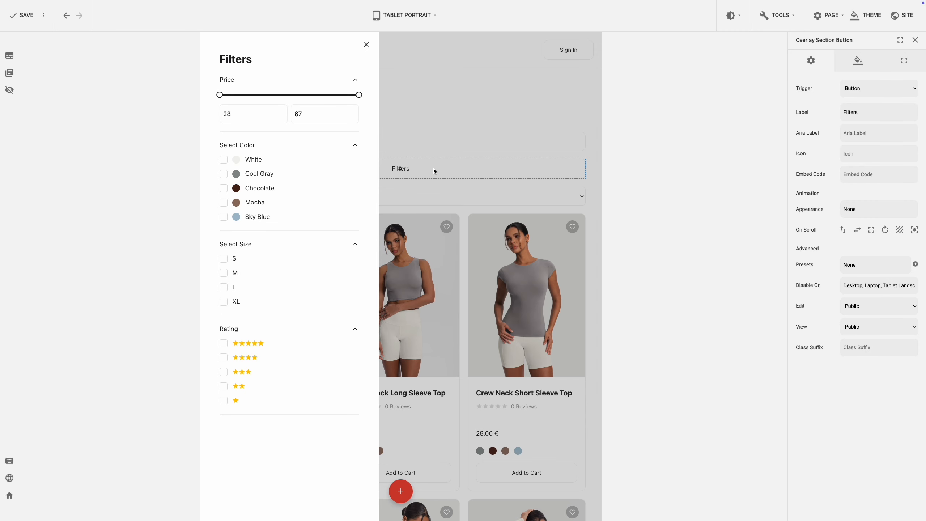
left_click(452, 111)
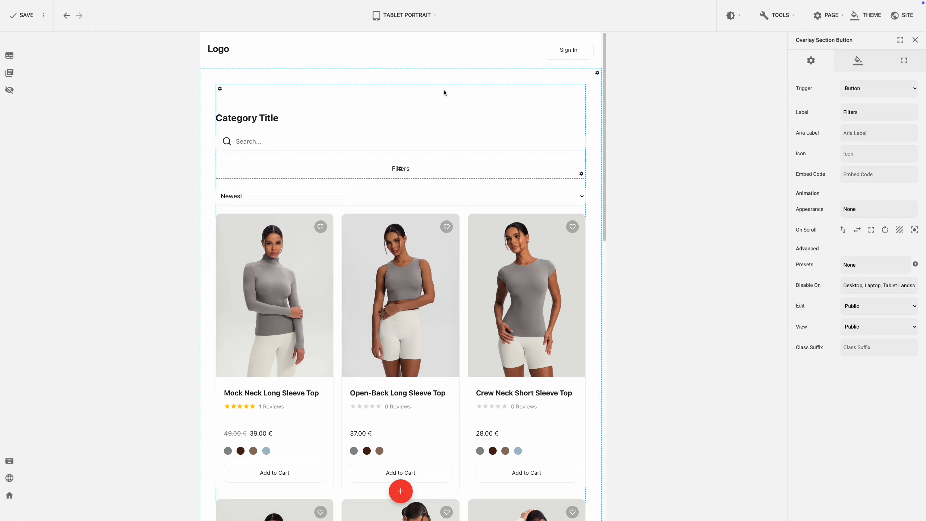
left_click(414, 19)
left_click(414, 37)
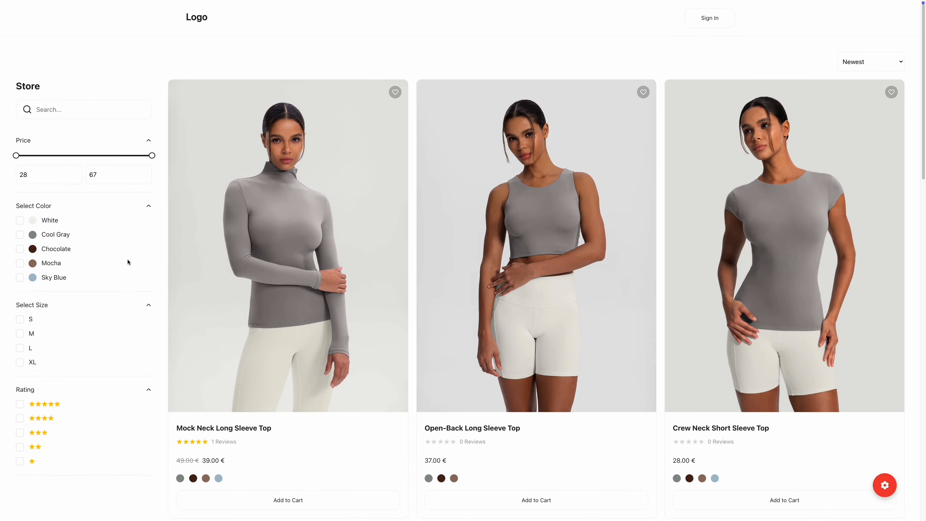
- Test the live store page's filters with size S, color White and price €41 to €54, and remove the price filter
left_click(20, 320)
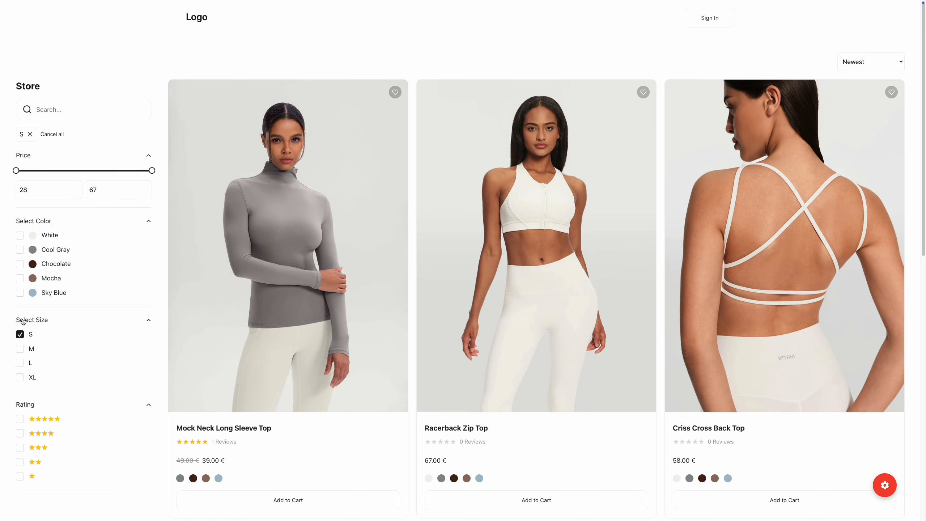
left_click(20, 235)
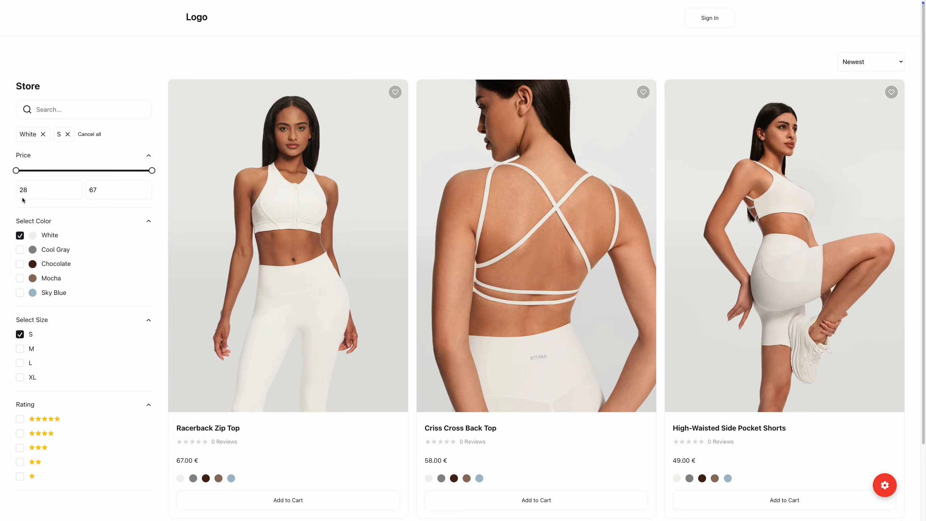
left_click_drag(152, 170, 106, 170)
left_click_drag(16, 170, 64, 176)
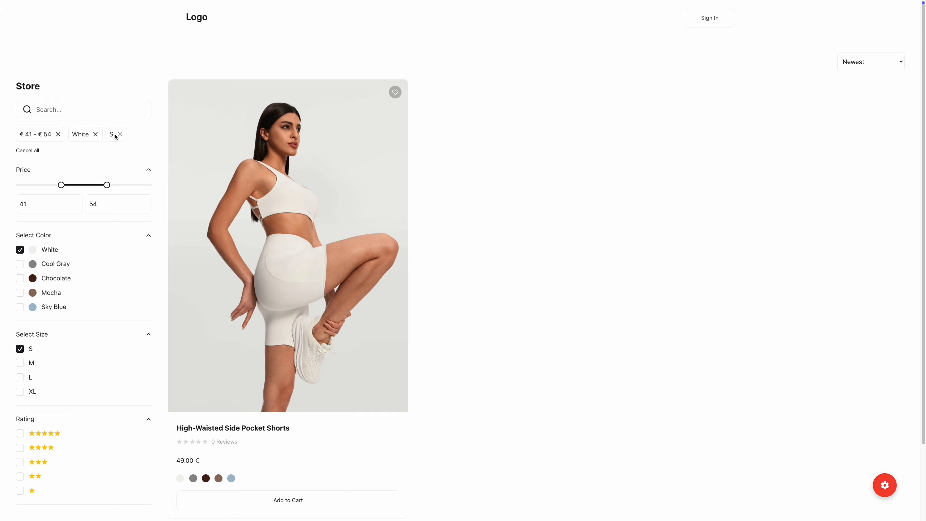
left_click(58, 134)
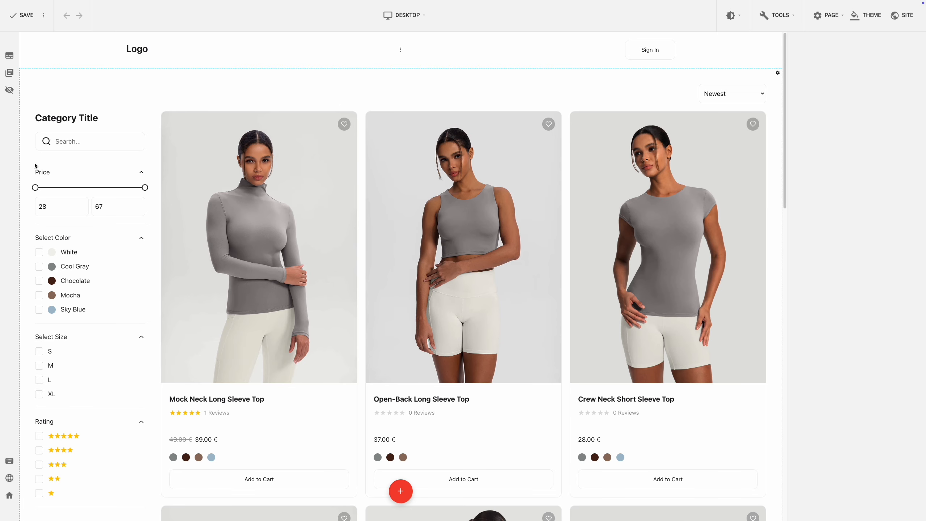
- Make the sidebar column holding the title, search and filters sticky, and check how it scrolls on the live store page
left_click(148, 111)
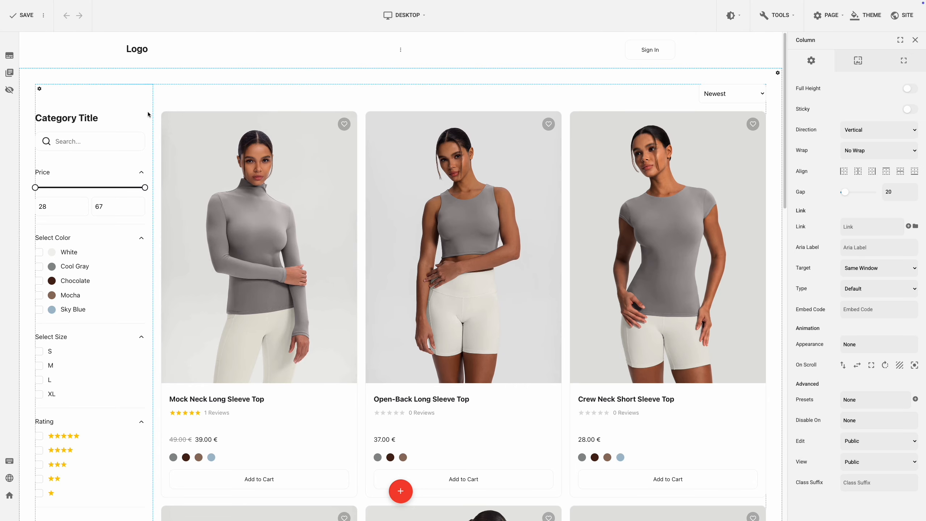
left_click(908, 111)
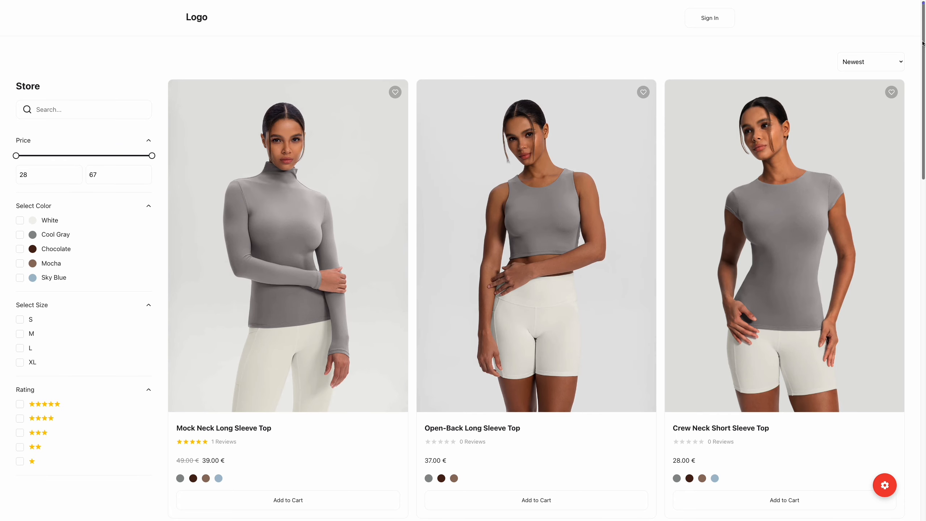
left_click_drag(923, 45, 917, 339)
left_click_drag(919, 309, 918, 39)
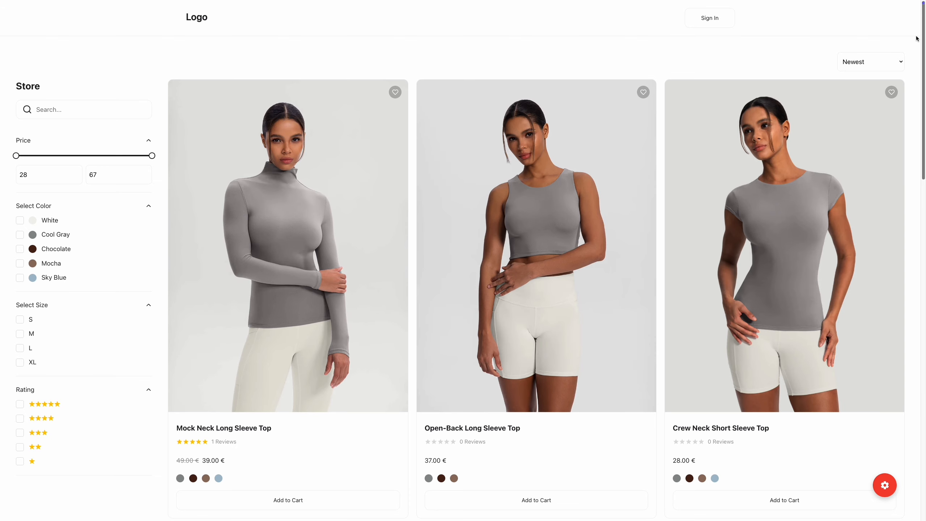